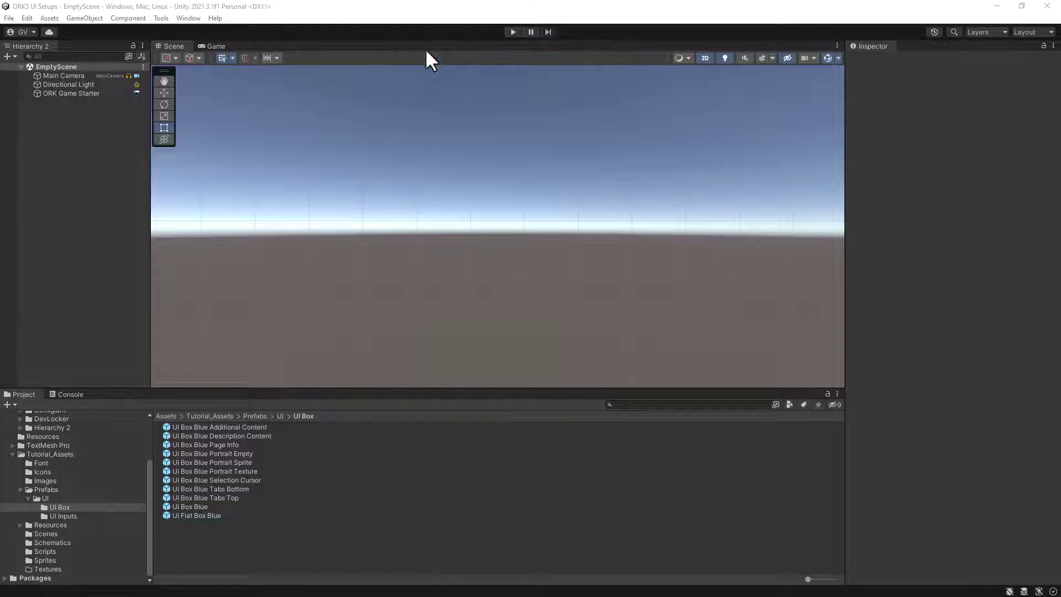
# Run the game to show the blue UI box with its Title, Content and Exit button.
pyautogui.click(513, 31)
pyautogui.click(512, 31)
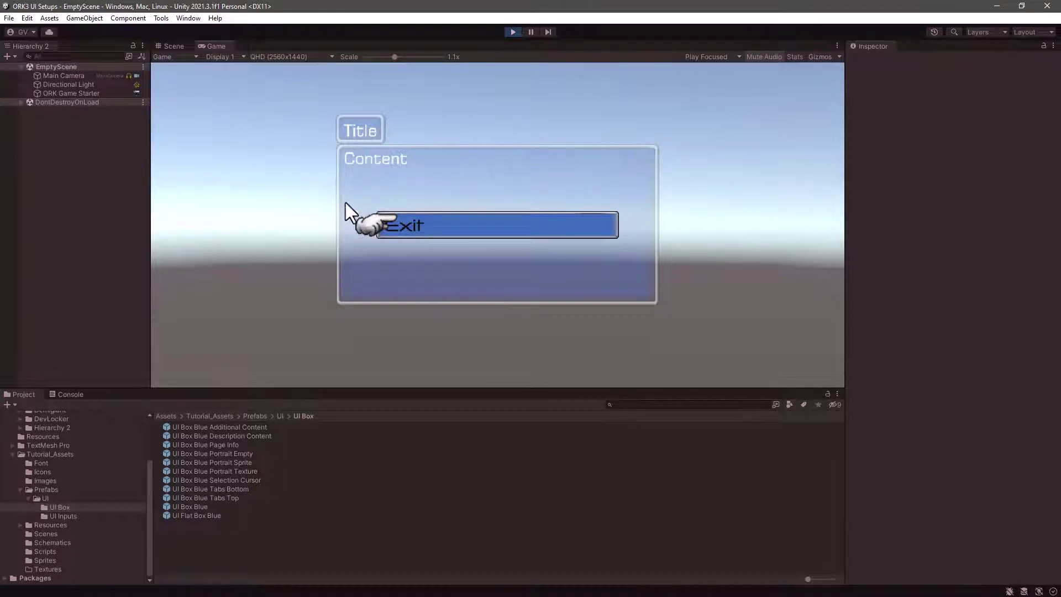
# Expand DontDestroyOnLoad > _Makinom > UI > Layer 1 and widen the Hierarchy panel.
pyautogui.click(21, 105)
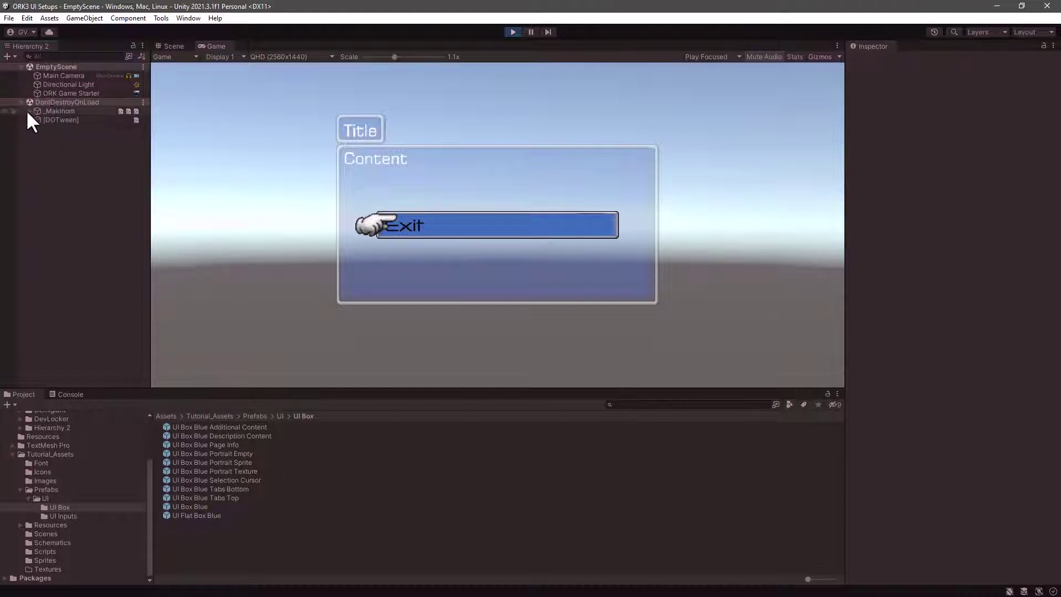
pyautogui.click(26, 111)
pyautogui.click(37, 120)
pyautogui.click(40, 155)
pyautogui.click(44, 156)
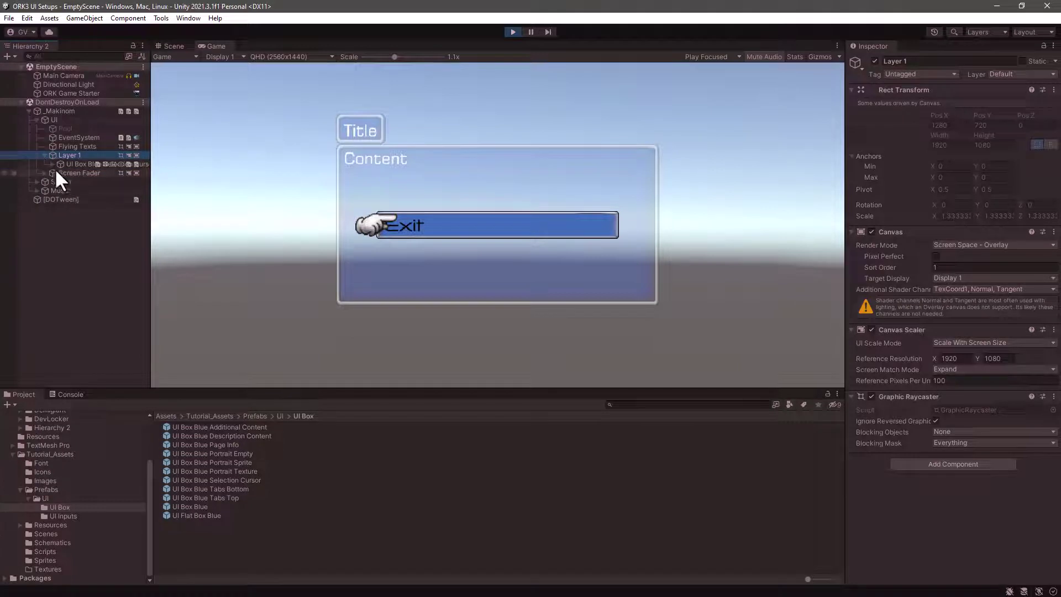
pyautogui.click(151, 259)
pyautogui.moveTo(150, 265); pyautogui.dragTo(316, 274)
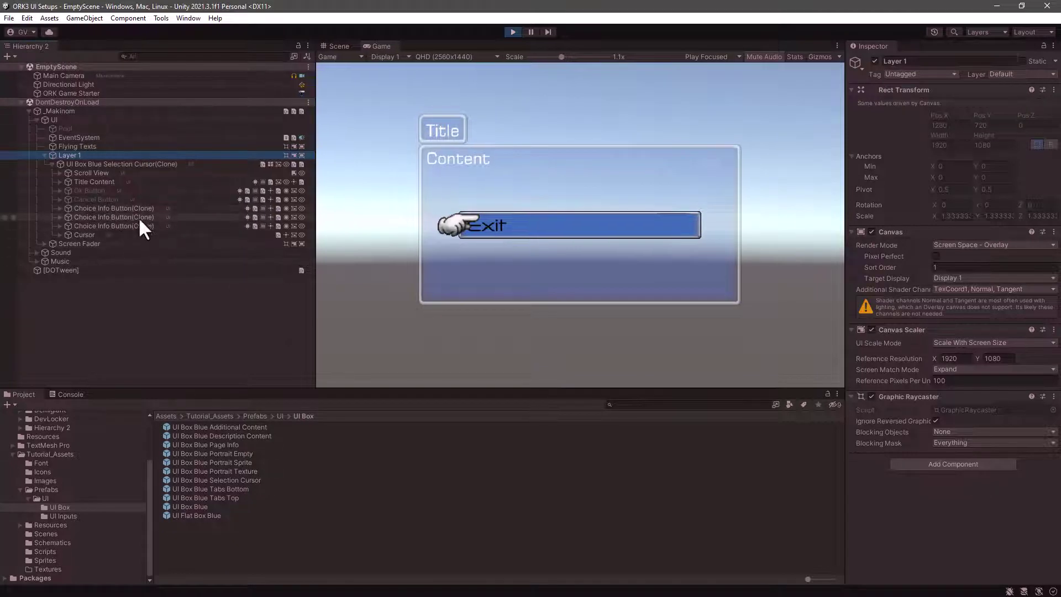
# Expand a Choice Info Button(Clone) down to Main Content and inspect its Text element.
pyautogui.click(120, 209)
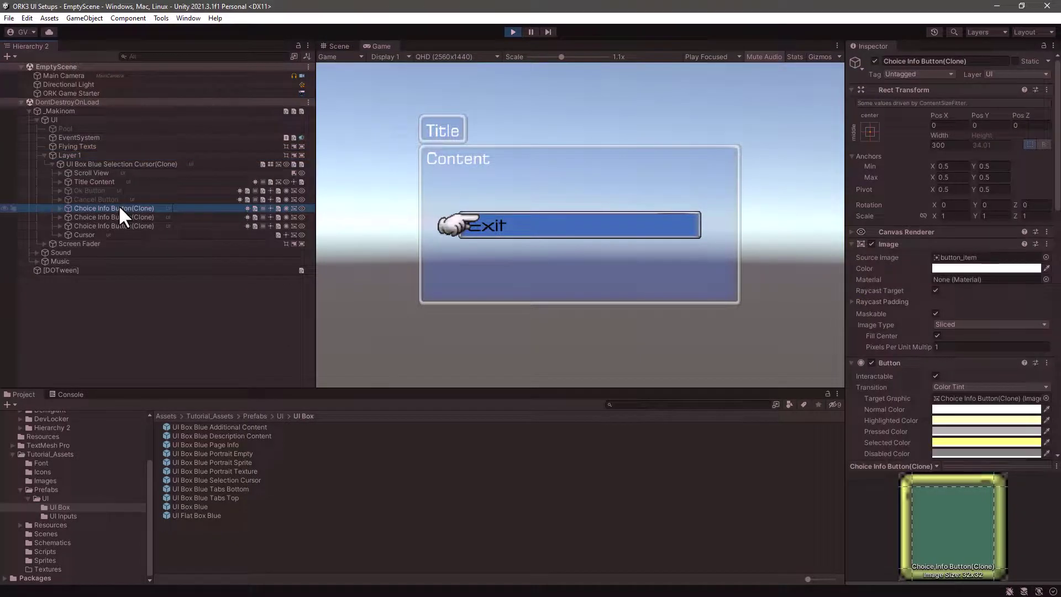
pyautogui.click(116, 217)
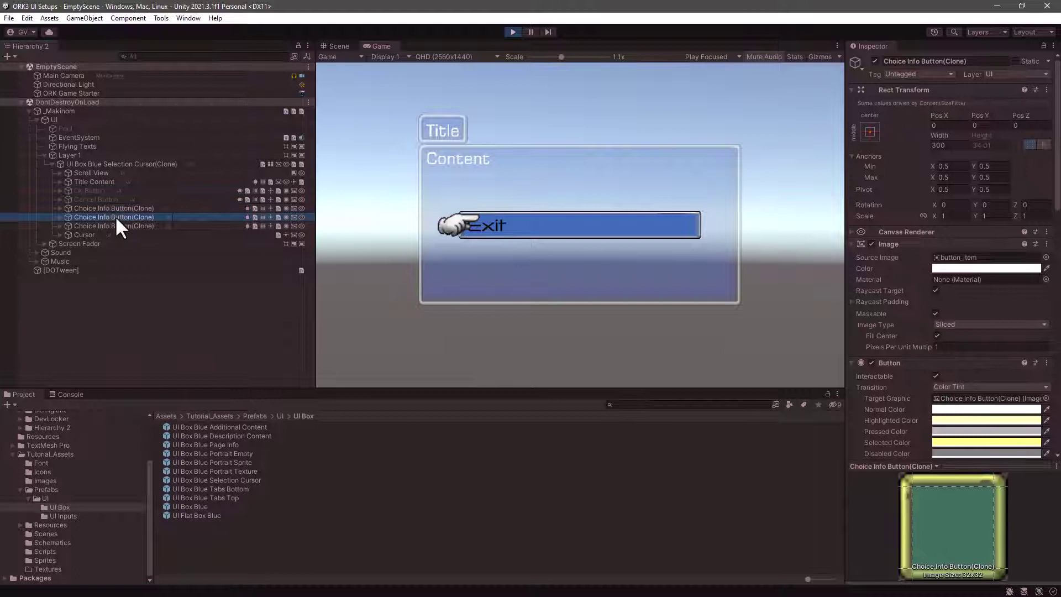
pyautogui.click(59, 217)
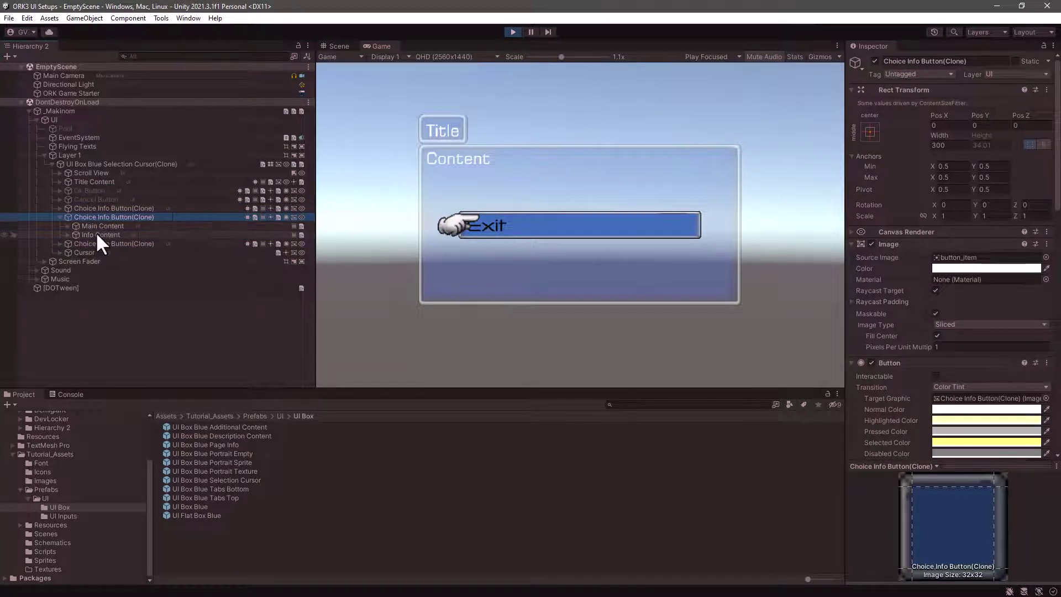
pyautogui.click(95, 227)
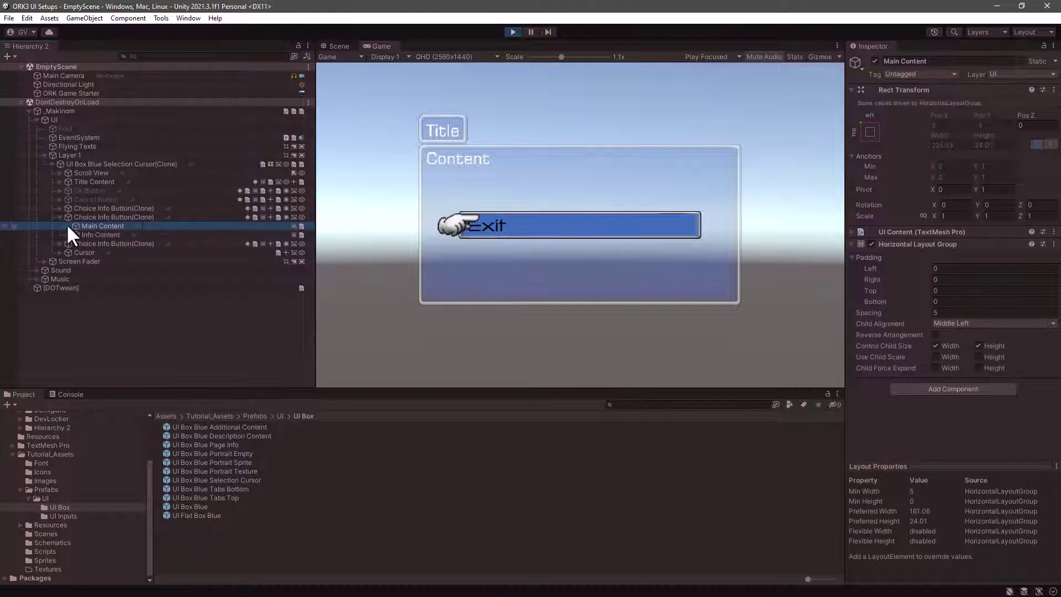
pyautogui.click(67, 226)
pyautogui.click(103, 244)
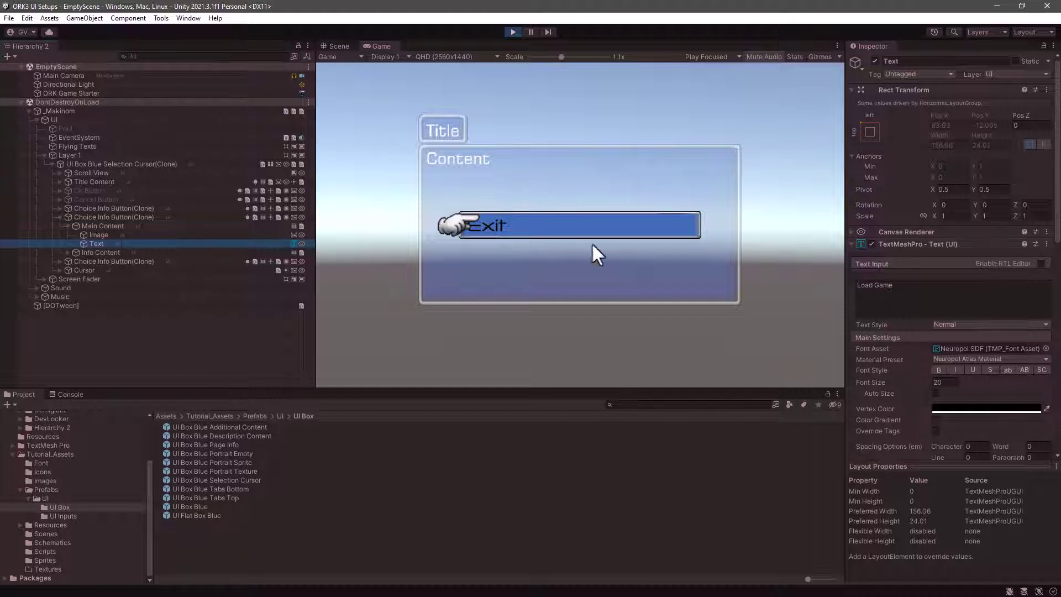
# Stop play mode and open the Scenes/UI Environment scene.
pyautogui.click(511, 31)
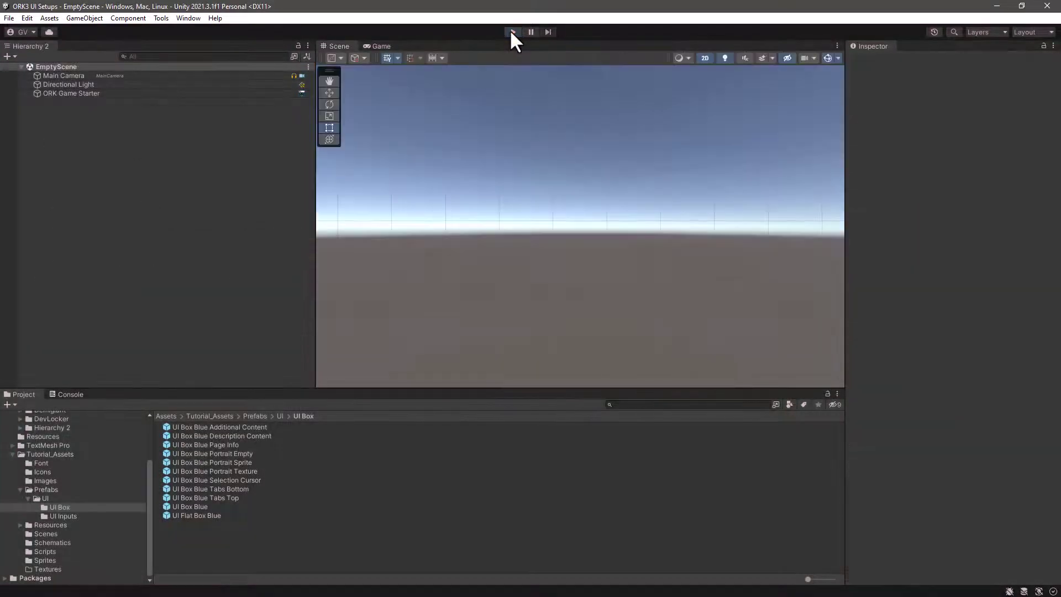
pyautogui.click(45, 534)
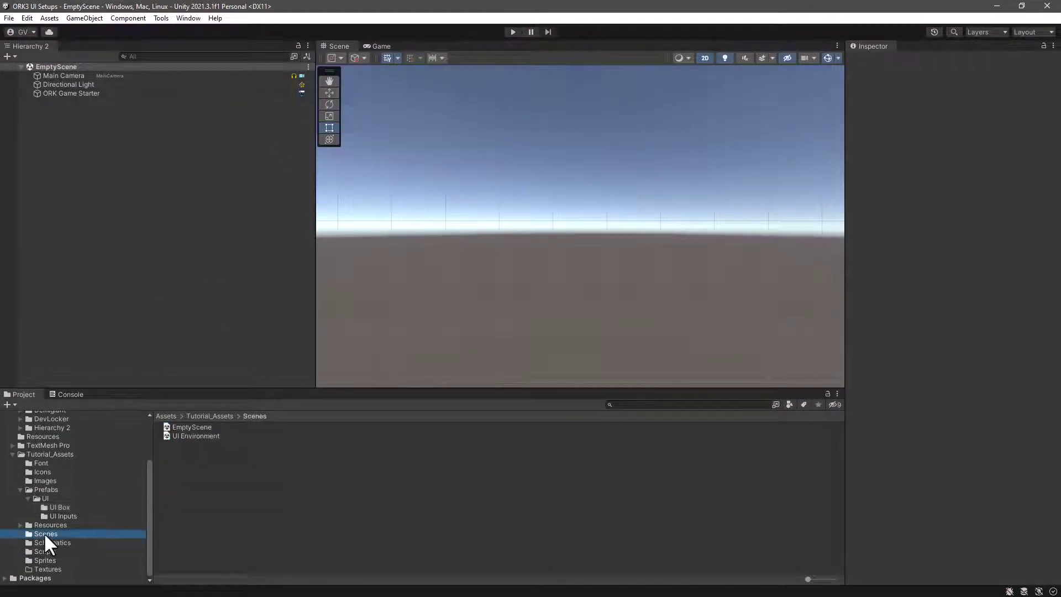
pyautogui.doubleClick(208, 436)
# Add a Makinom UI Box Limit Fit Size with Title (TextMeshPro) under the Canvas.
pyautogui.rightClick(99, 103)
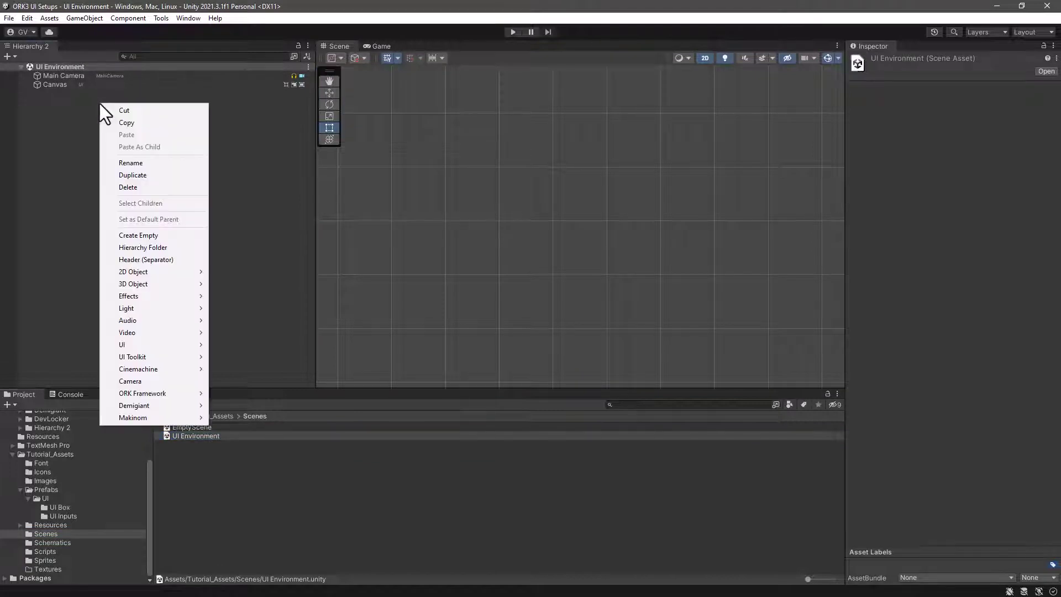
pyautogui.moveTo(166, 418)
pyautogui.moveTo(245, 419)
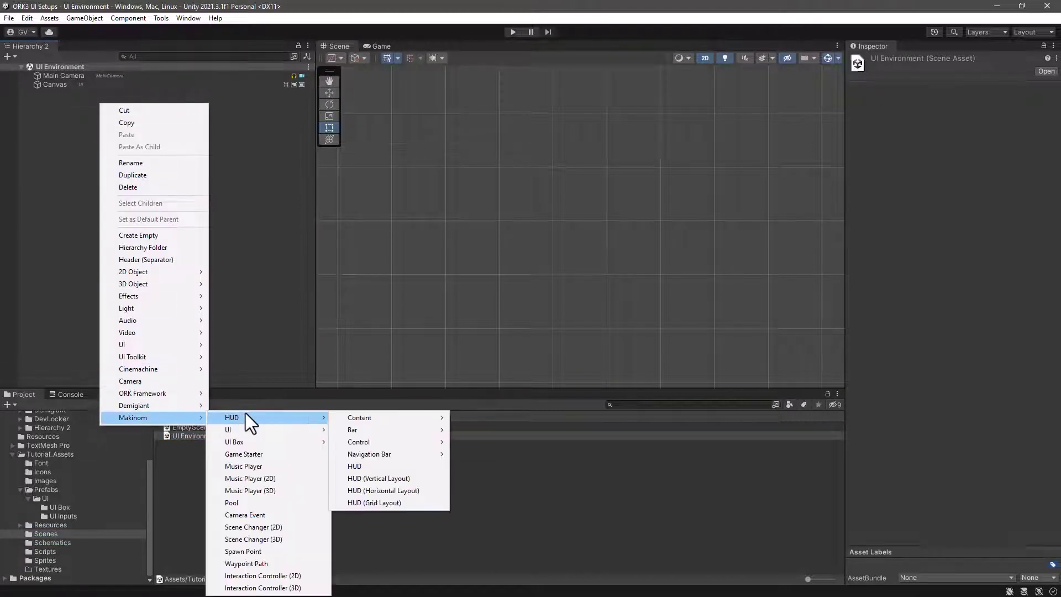
pyautogui.moveTo(243, 441)
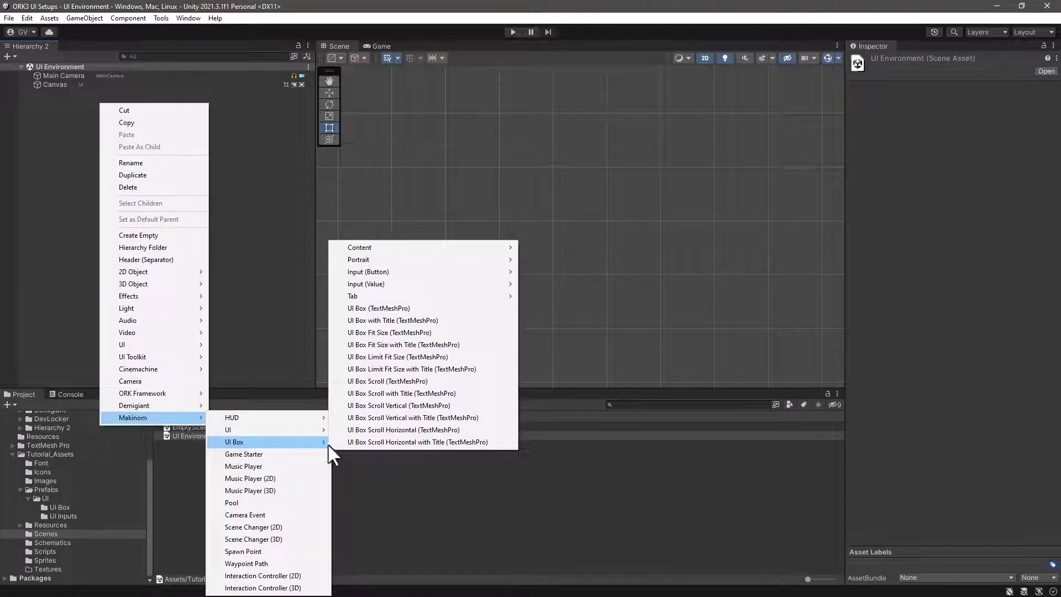
pyautogui.click(393, 368)
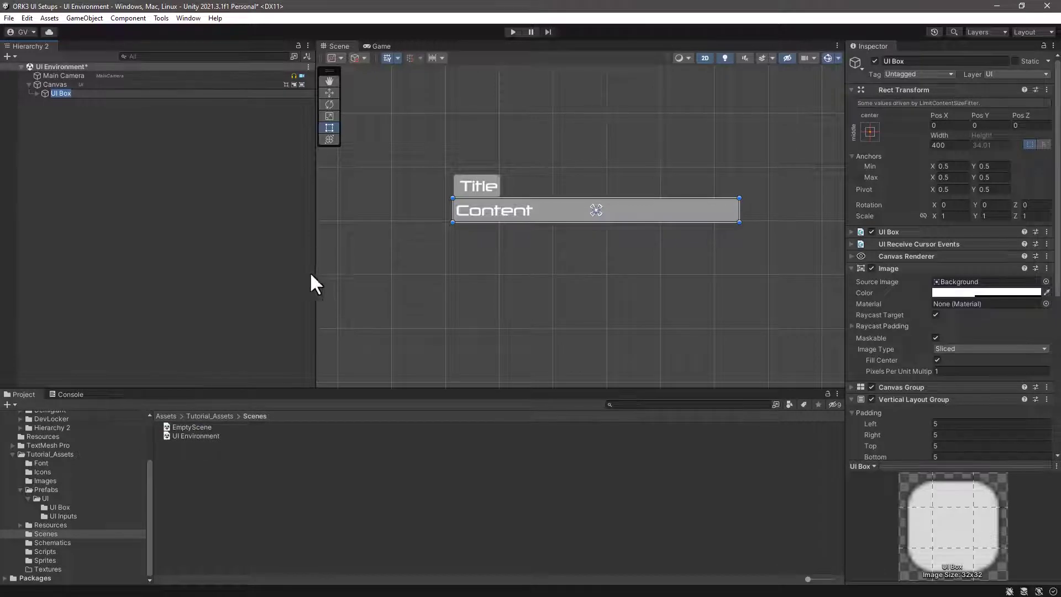
# Set the Images/box sprite as Source Image for both UI Box and Title Content.
pyautogui.moveTo(314, 275); pyautogui.dragTo(220, 280)
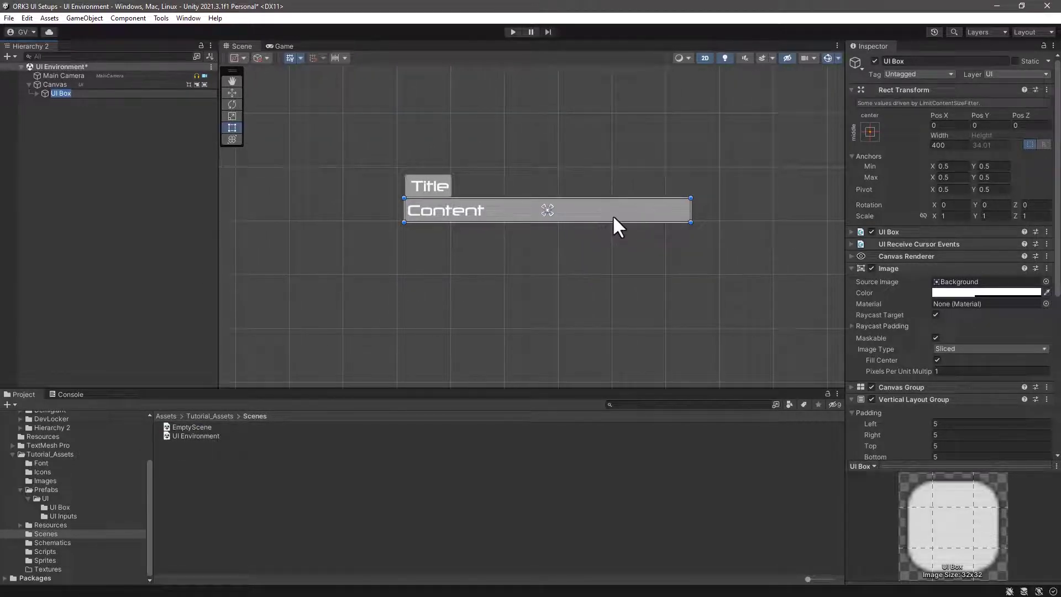
pyautogui.click(45, 477)
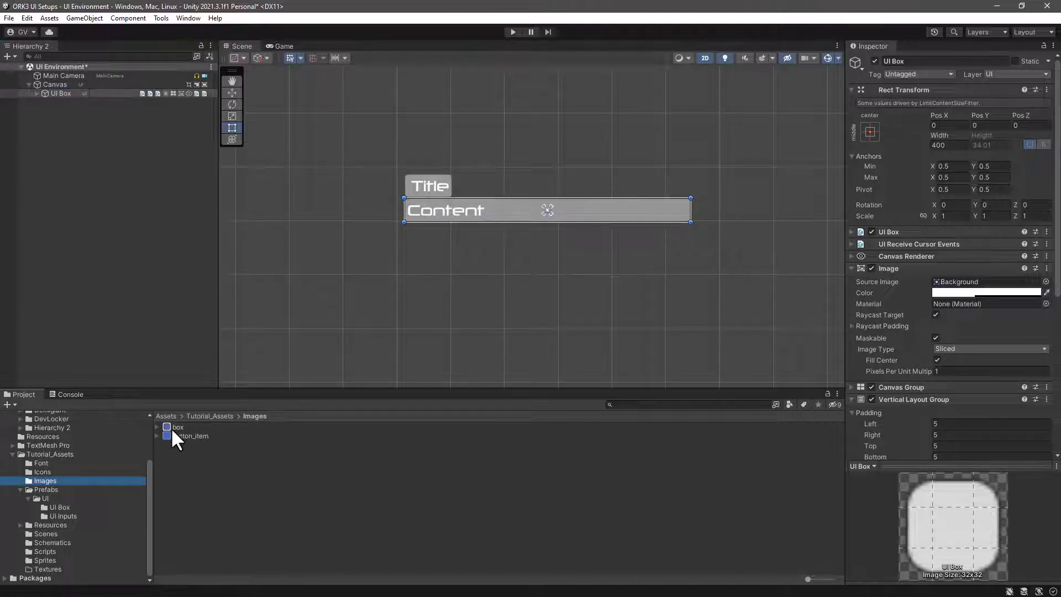
pyautogui.moveTo(172, 428); pyautogui.dragTo(505, 237)
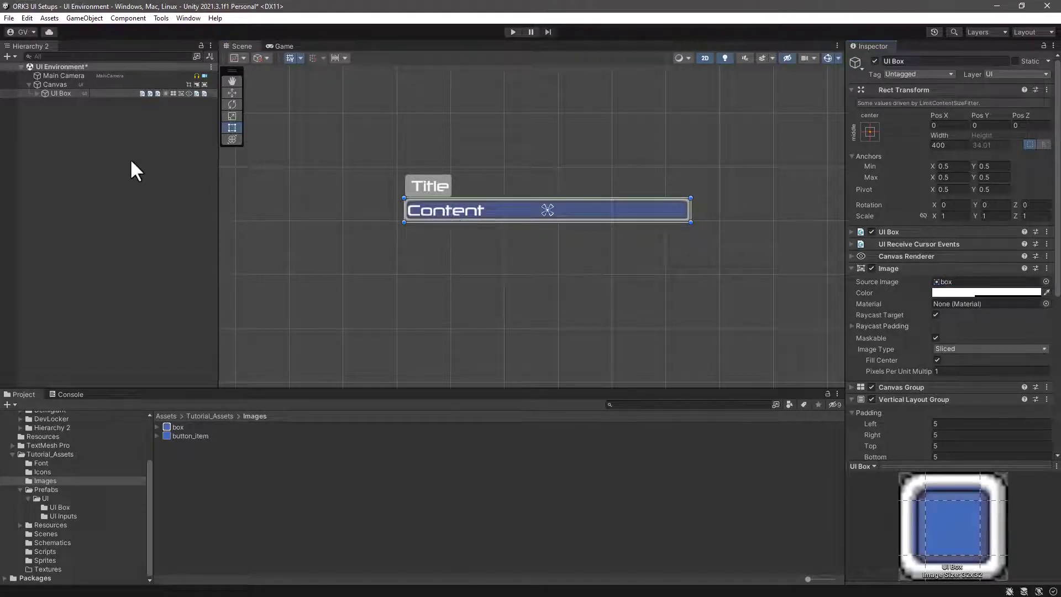
pyautogui.click(37, 93)
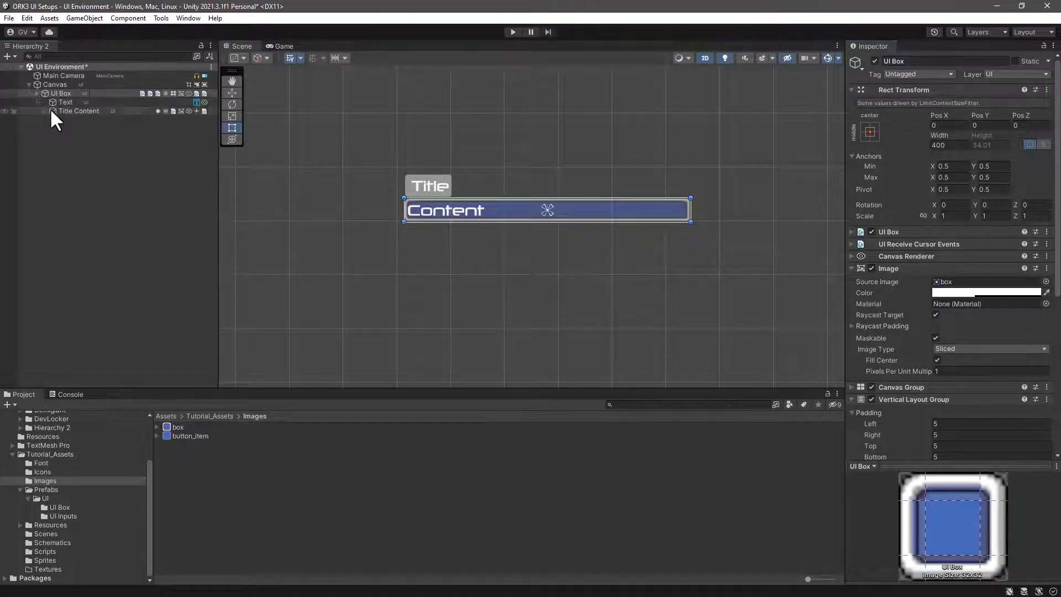
pyautogui.click(66, 103)
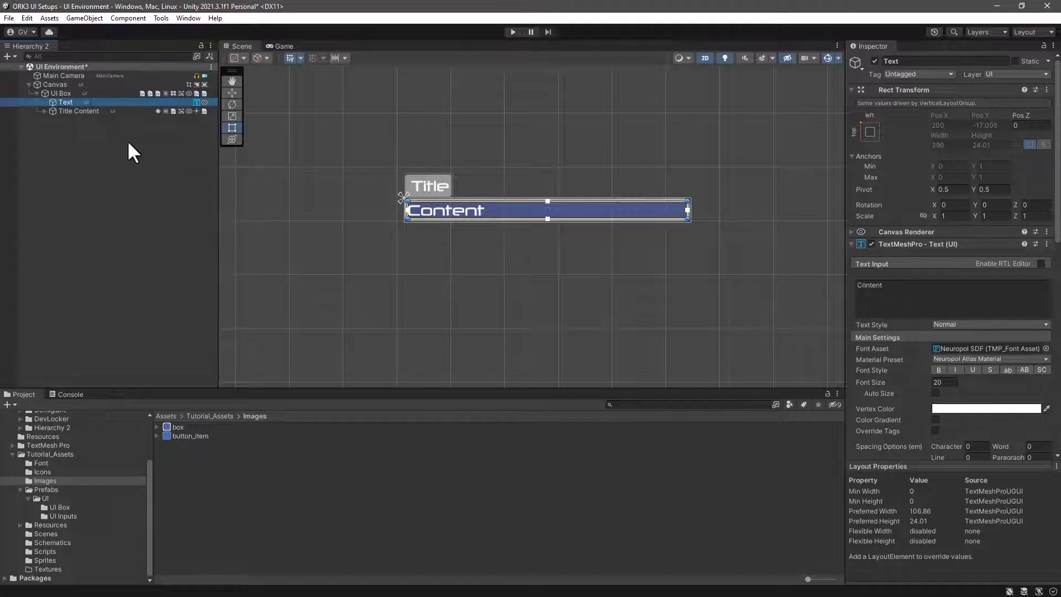
pyautogui.click(62, 110)
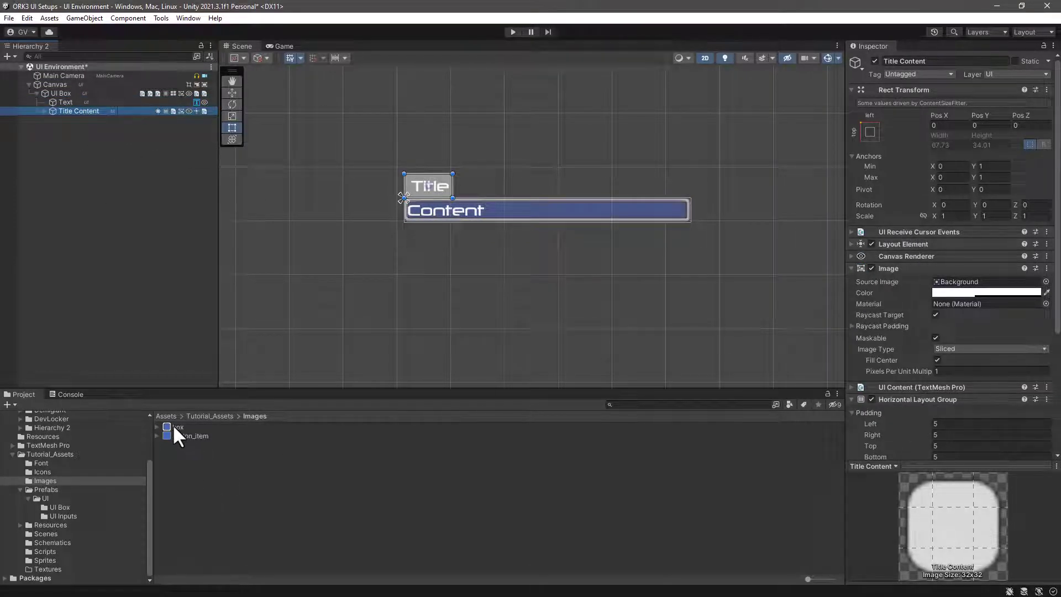
pyautogui.moveTo(172, 427); pyautogui.dragTo(976, 283)
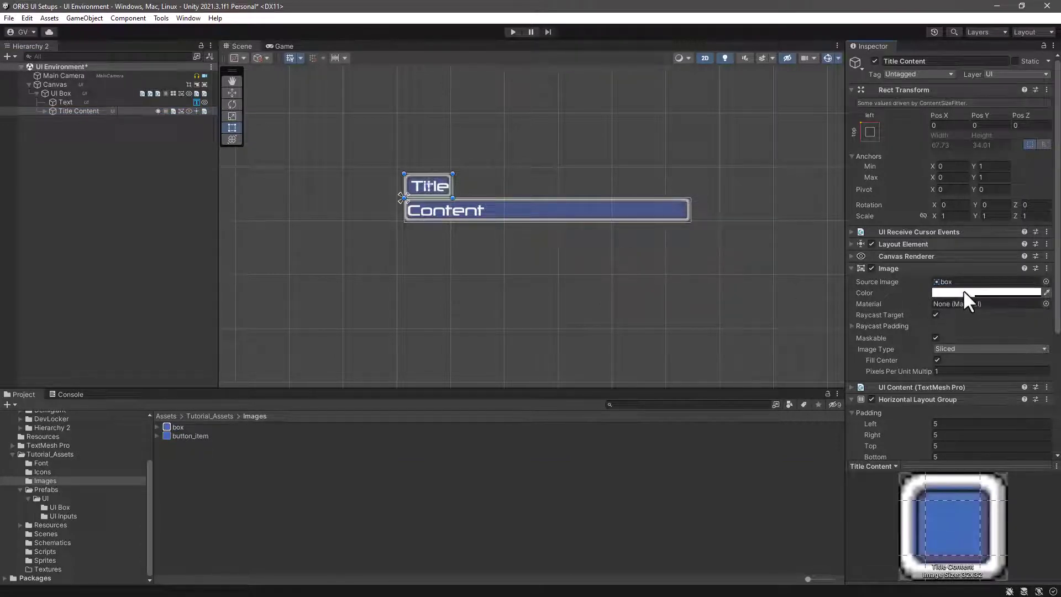
# Set Title Content's Horizontal Layout Group right padding to 26.
pyautogui.scroll(-2, 963, 290)
pyautogui.scroll(-6, 963, 289)
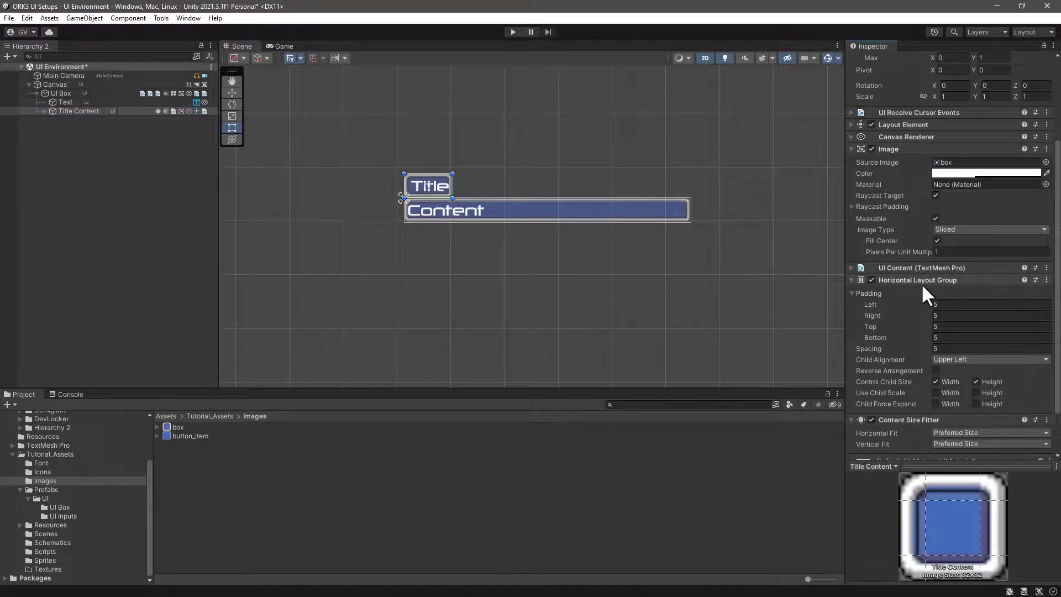
pyautogui.click(936, 315)
pyautogui.press('Return')
pyautogui.moveTo(928, 314); pyautogui.dragTo(942, 313)
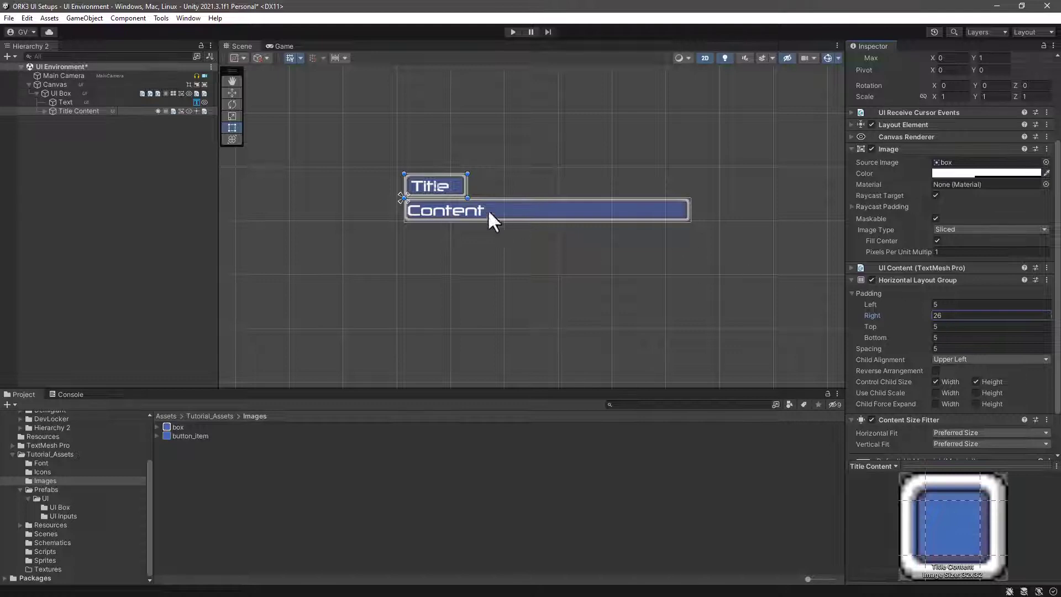
# Set the UI Box's left padding to 7.
pyautogui.click(59, 93)
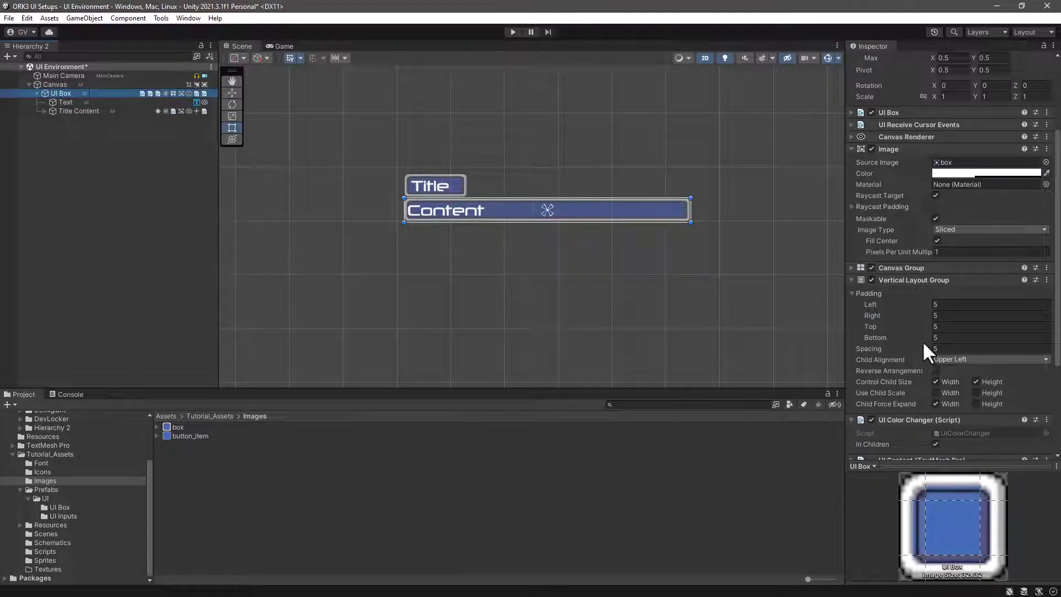
pyautogui.click(935, 304)
pyautogui.write('10')
pyautogui.press('BackSpace')
pyautogui.write('7')
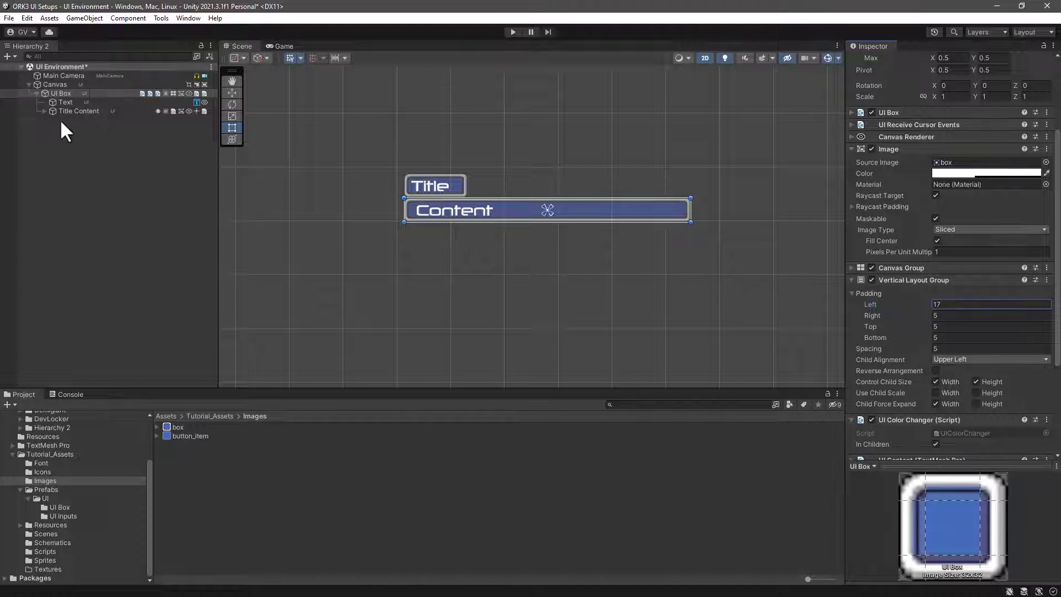
# Append 'Blue Fit Size Selection Cursor' to the UI Box object's name.
pyautogui.click(61, 92)
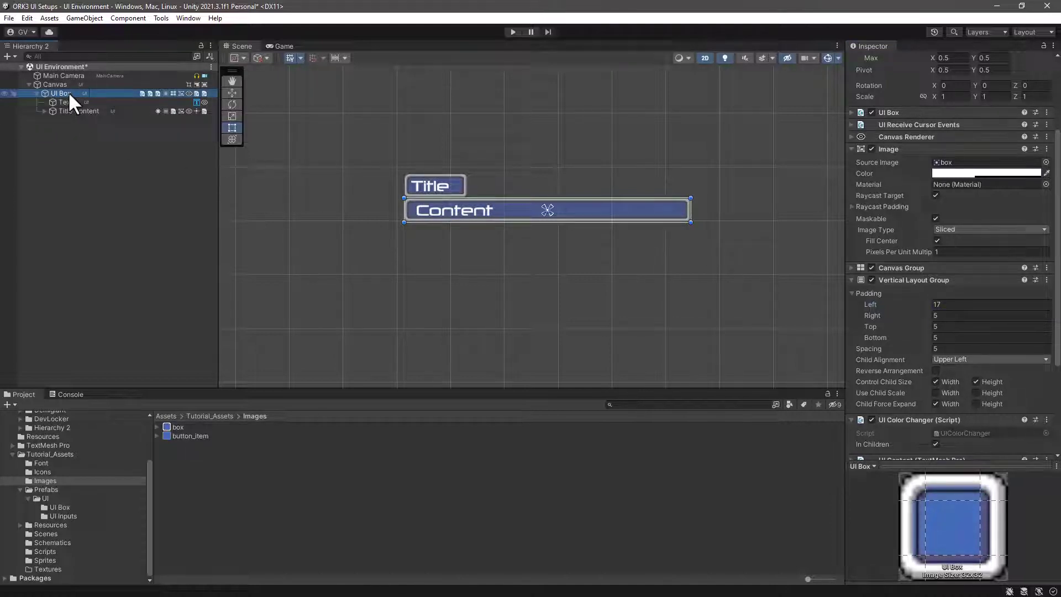
pyautogui.click(70, 92)
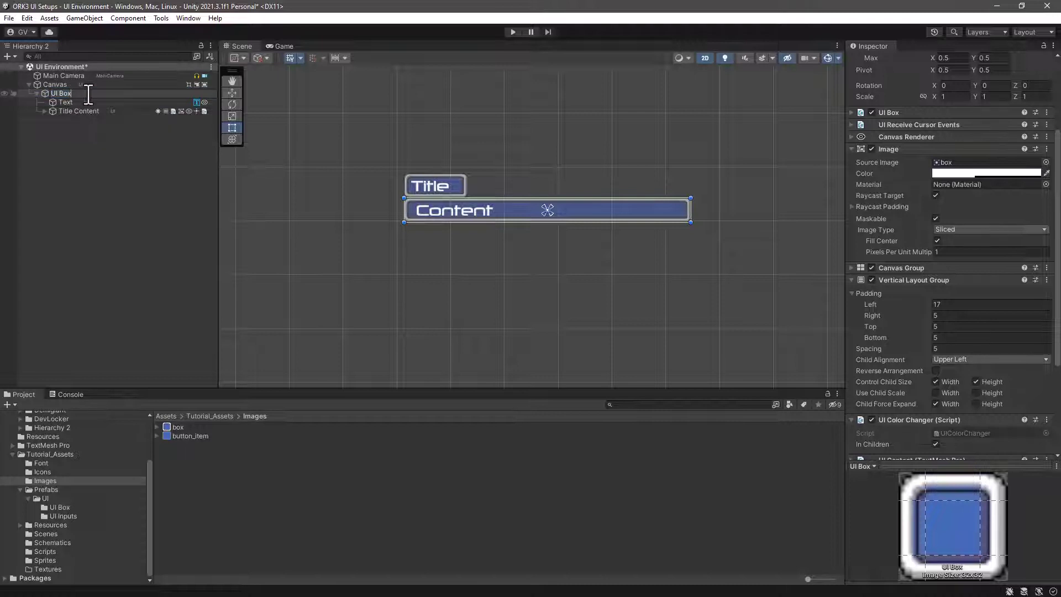
pyautogui.write('Blue Fit Size Selection Cursor')
# Confirm the new name and add a Makinom Selection Cursor (Sprite) child under the box.
pyautogui.click(87, 136)
pyautogui.click(95, 92)
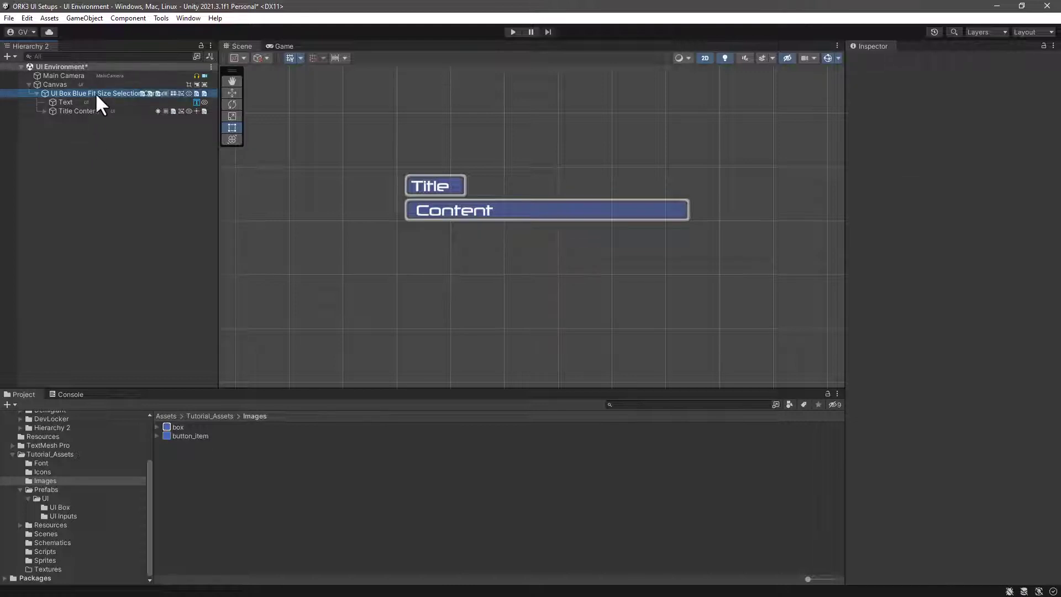
pyautogui.rightClick(64, 90)
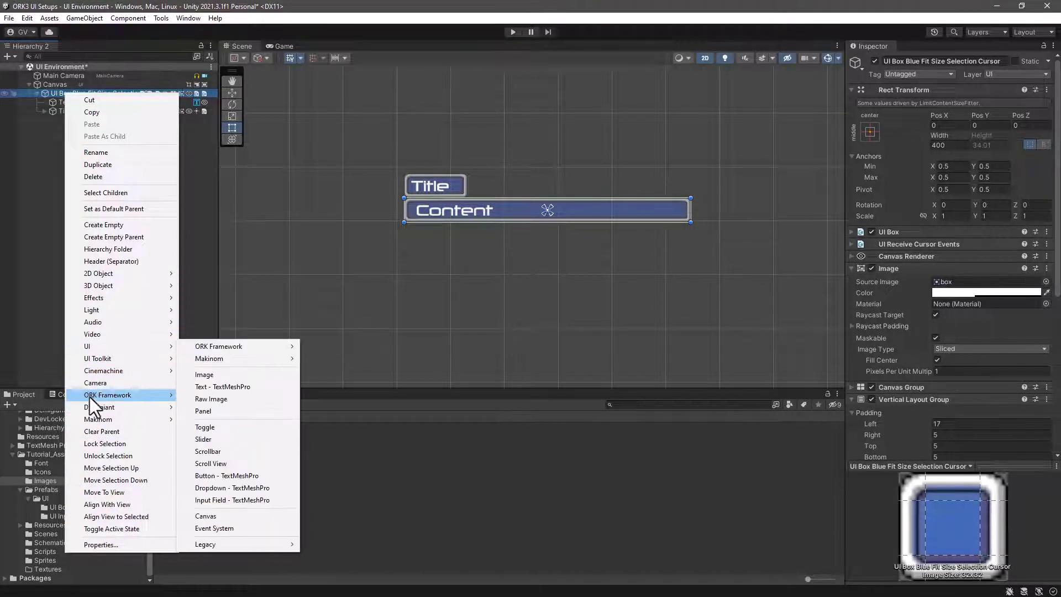
pyautogui.moveTo(94, 419)
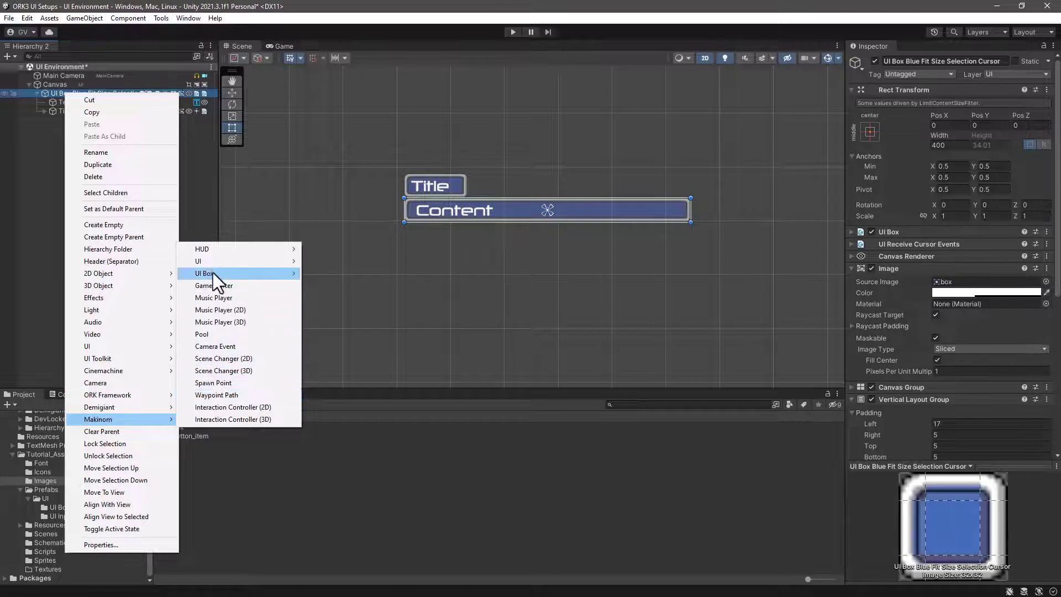
pyautogui.moveTo(234, 273)
pyautogui.moveTo(363, 299)
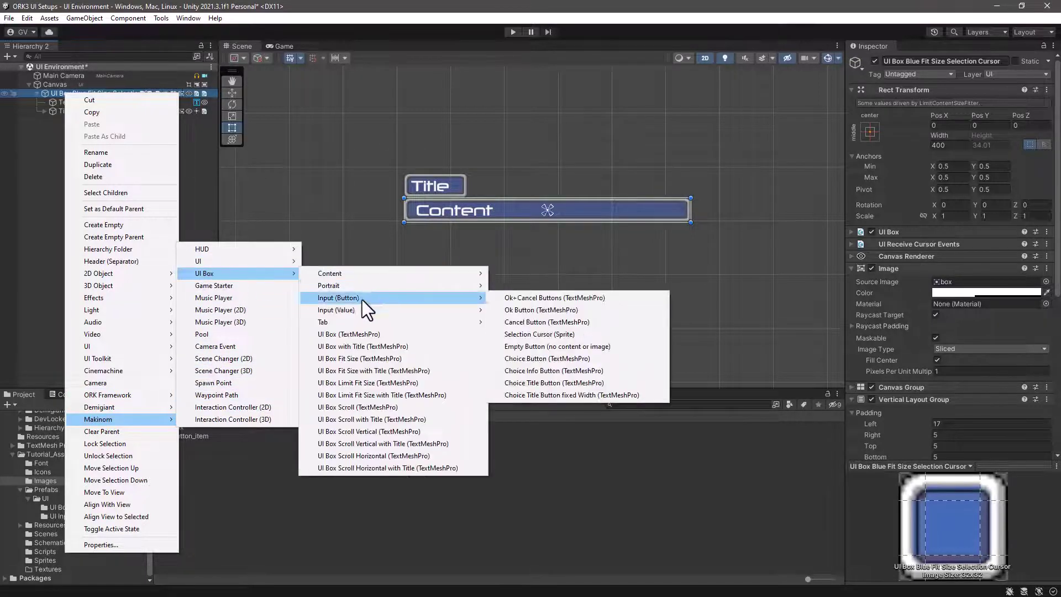
pyautogui.click(523, 334)
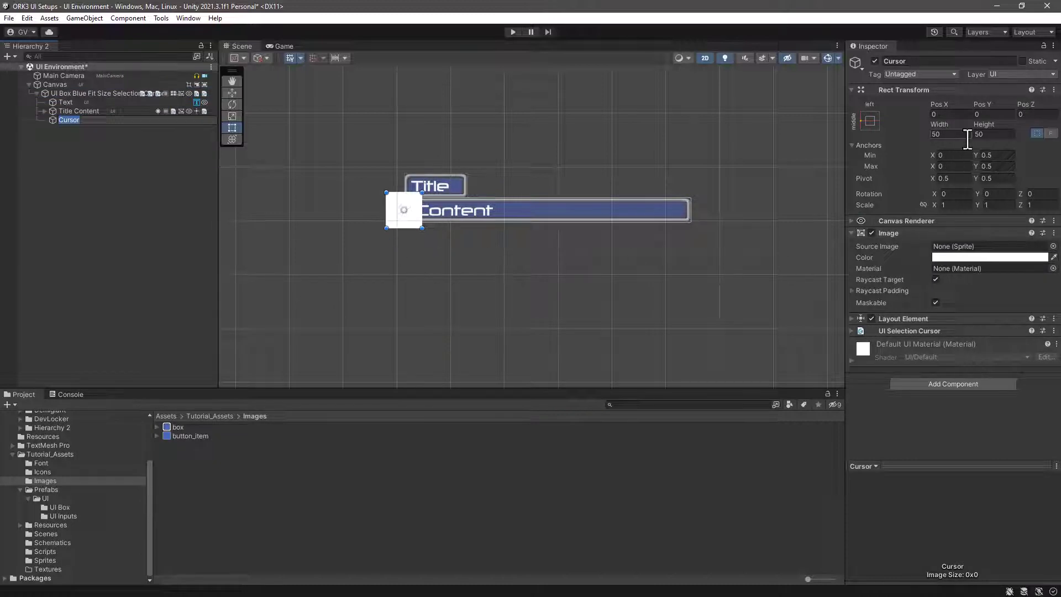
# Set the Cursor image colour's alpha to 0 so it is fully transparent.
pyautogui.click(1007, 257)
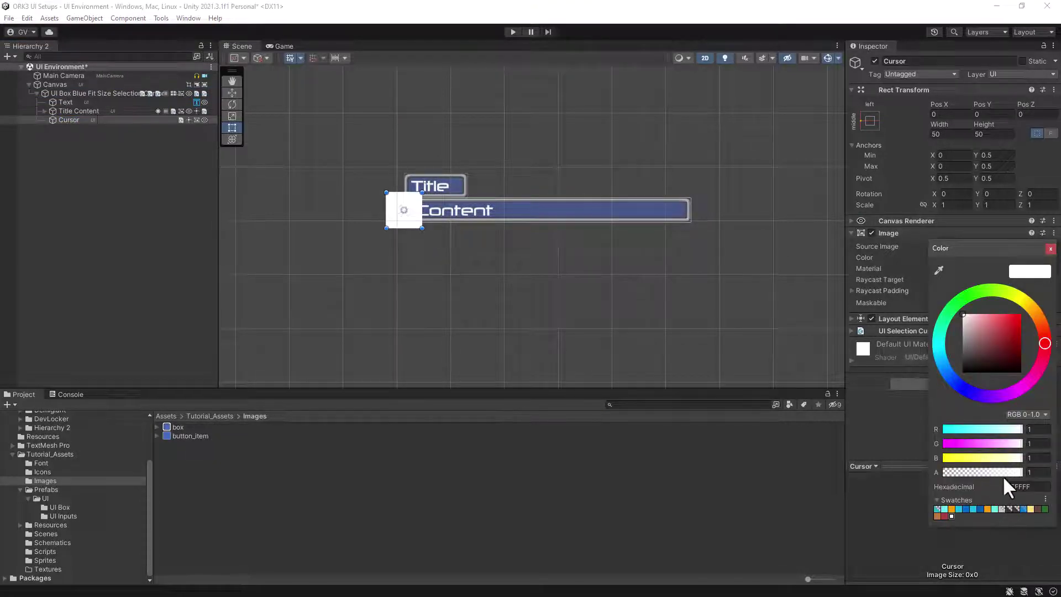
pyautogui.moveTo(1016, 473); pyautogui.dragTo(917, 470)
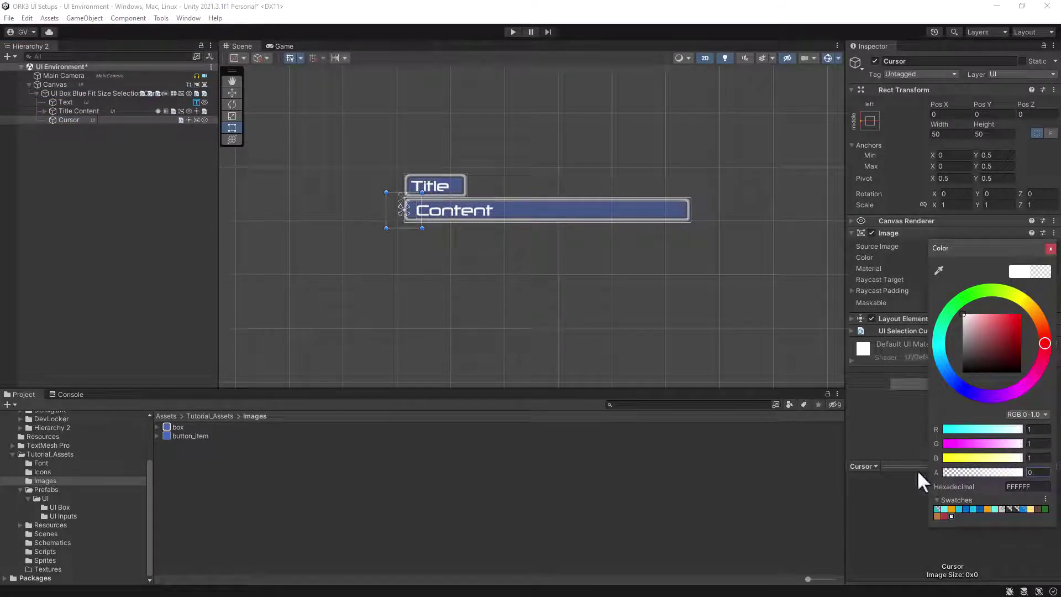
pyautogui.click(1051, 248)
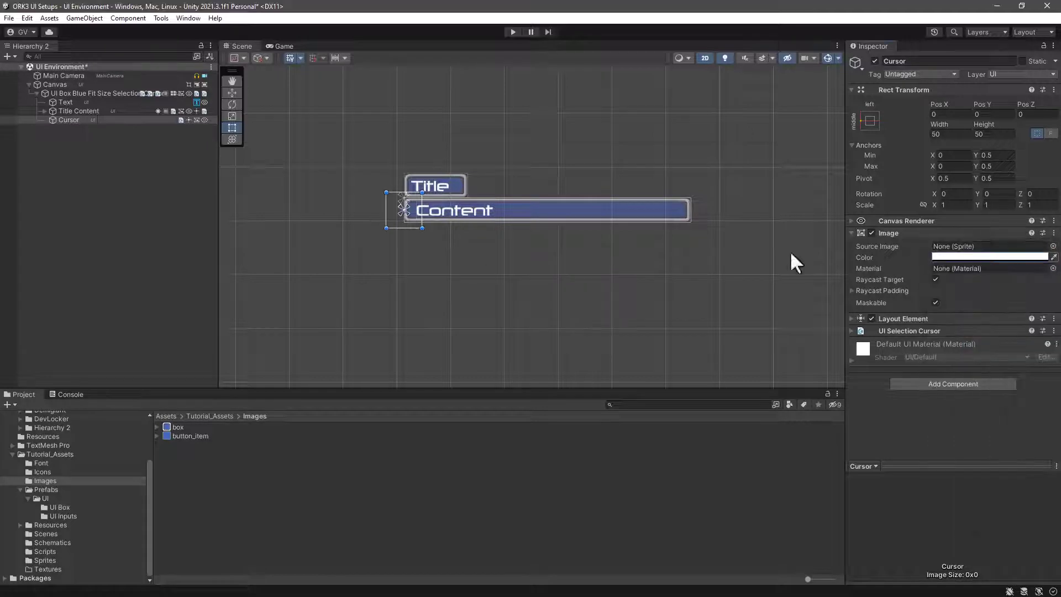
# Add a UI Image under Cursor using the T_HandPointer sprite as its source.
pyautogui.rightClick(68, 119)
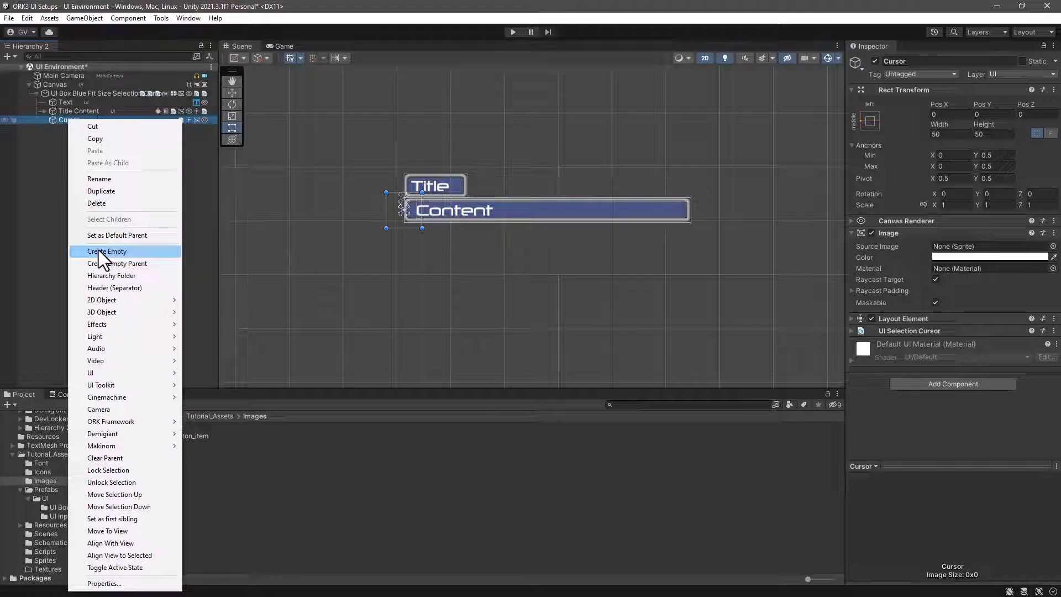
pyautogui.moveTo(102, 374)
pyautogui.click(230, 400)
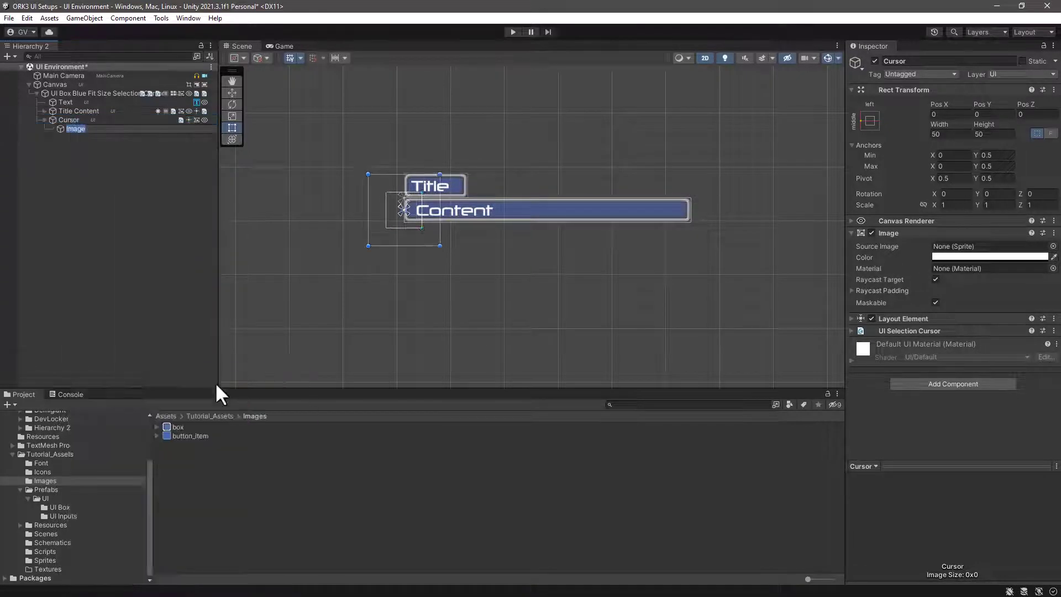
pyautogui.click(43, 551)
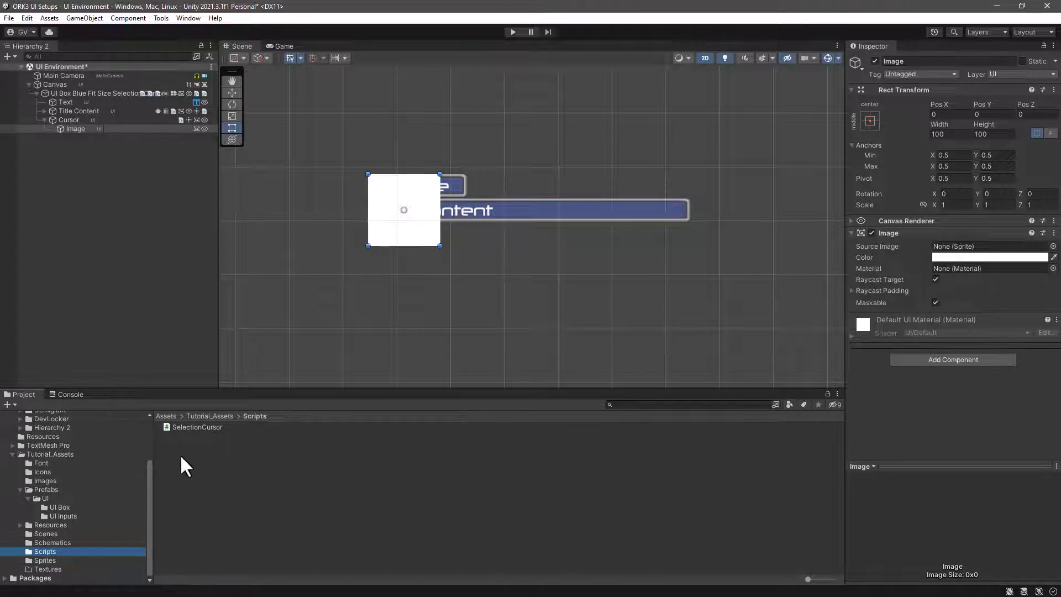
pyautogui.click(46, 560)
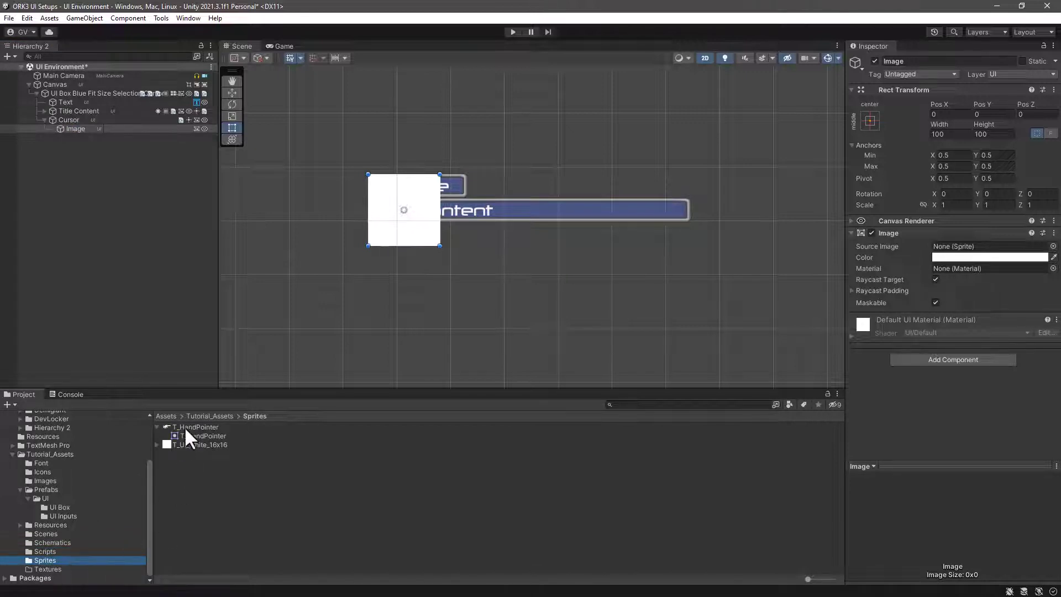
pyautogui.moveTo(185, 426); pyautogui.dragTo(956, 249)
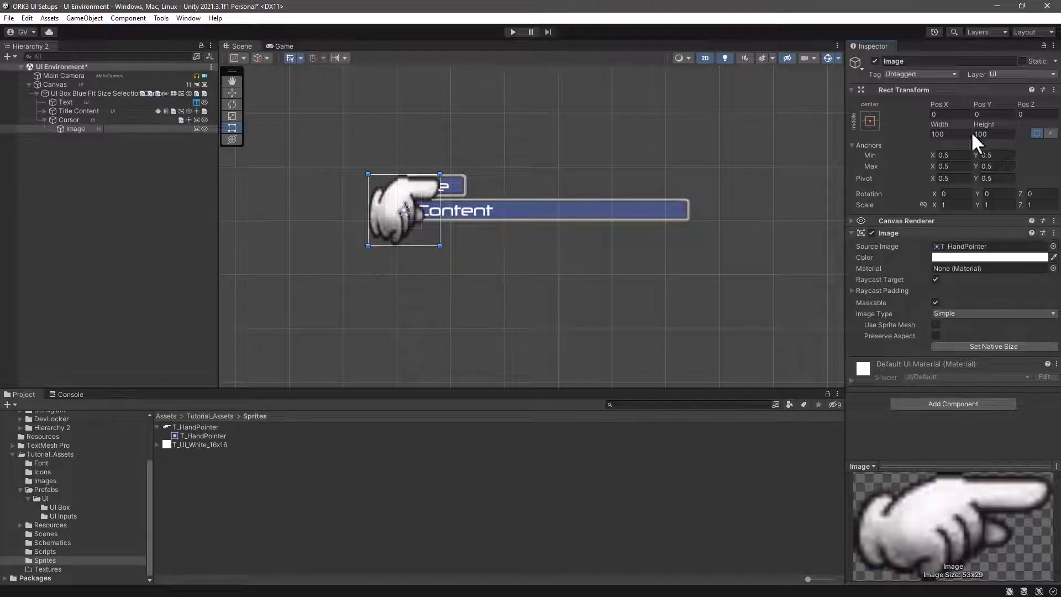
# Size the hand-pointer image to width 53 and height 29.
pyautogui.click(956, 134)
pyautogui.write('53')
pyautogui.click(995, 133)
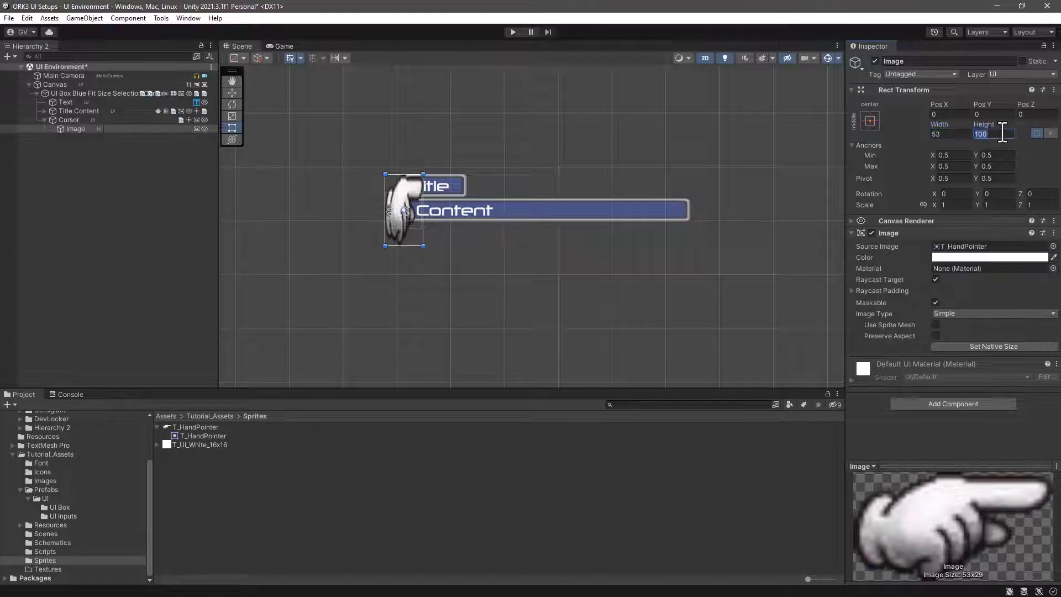
pyautogui.write('29')
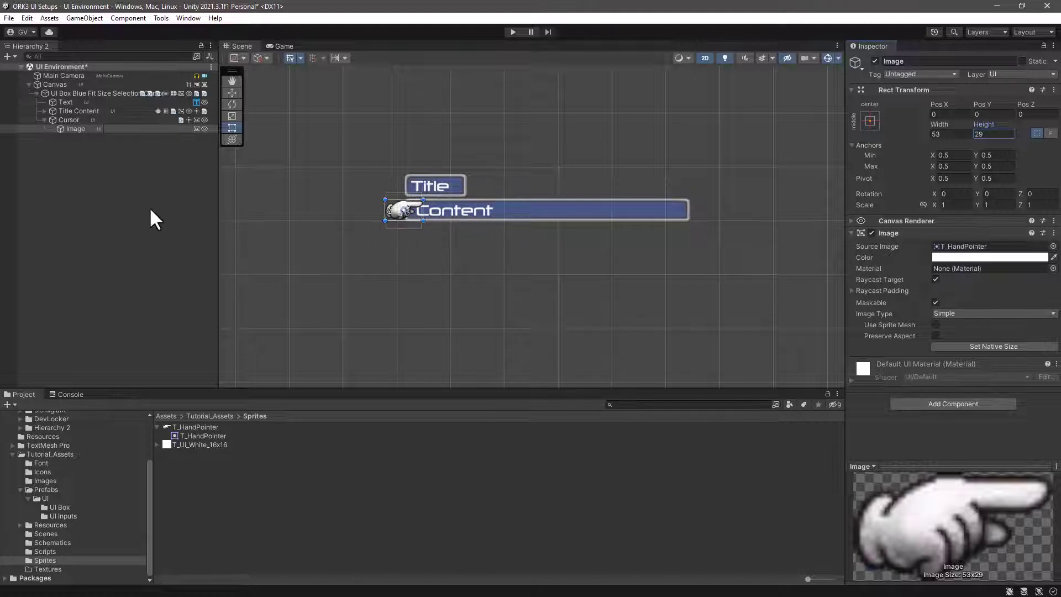
# Save the box as a prefab in Prefabs/UI/UI Box, save the scene and run it.
pyautogui.click(72, 92)
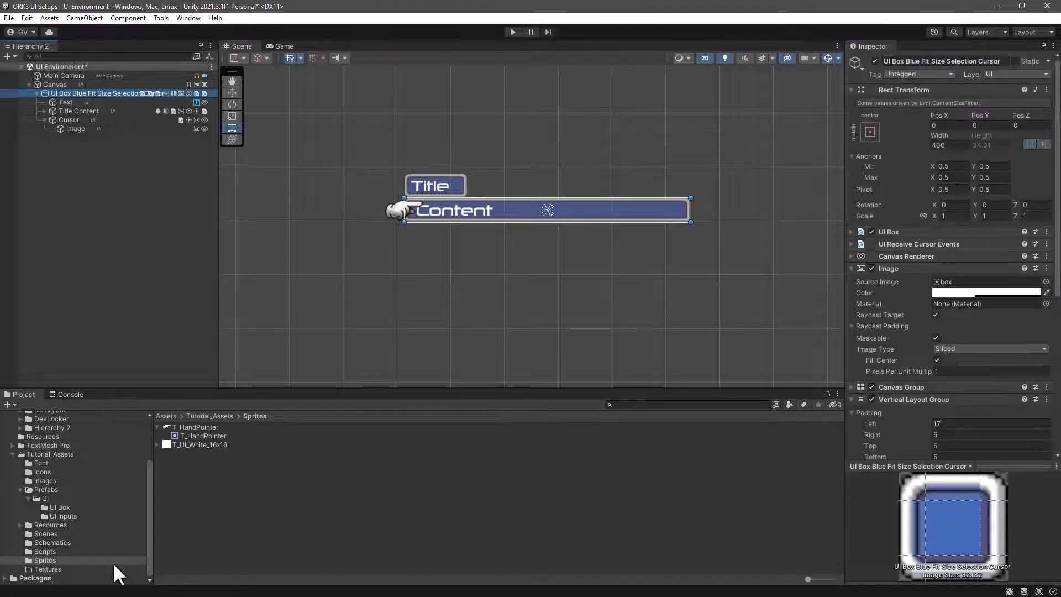
pyautogui.click(58, 507)
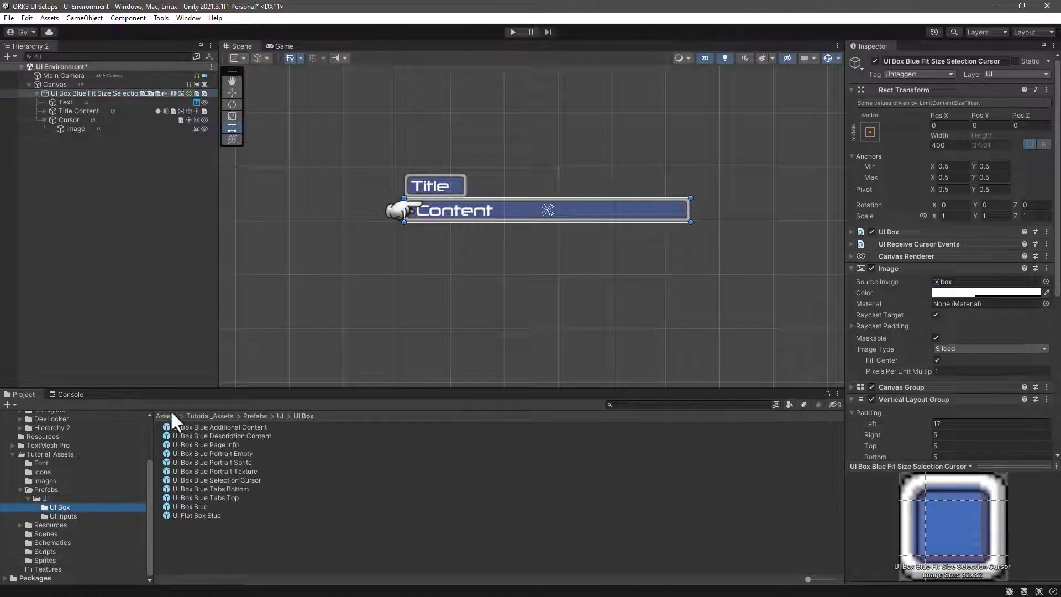
pyautogui.moveTo(68, 91); pyautogui.dragTo(254, 559)
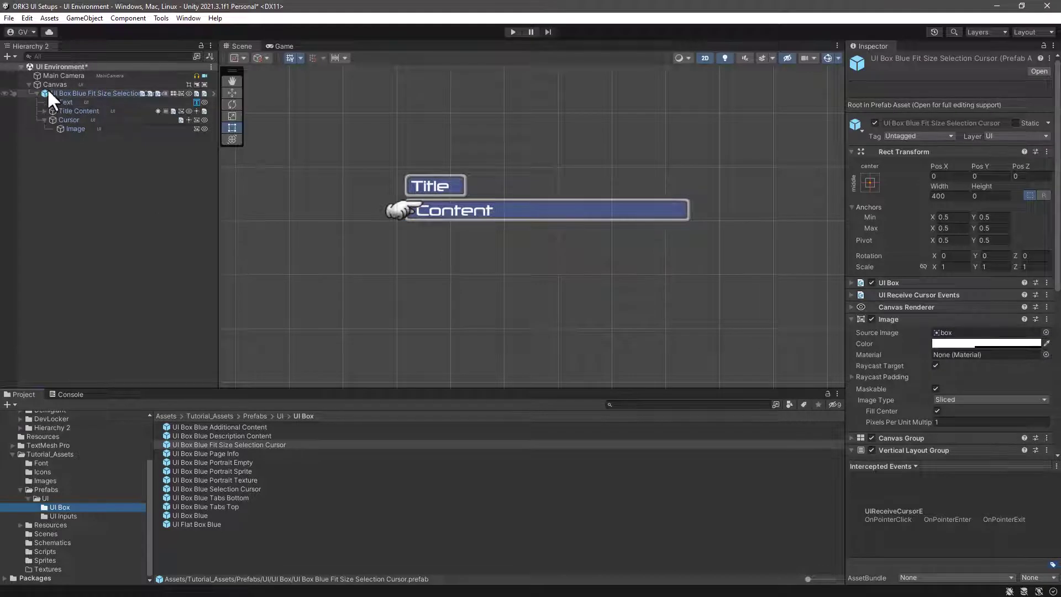
pyautogui.hotkey('ctrl', 's')
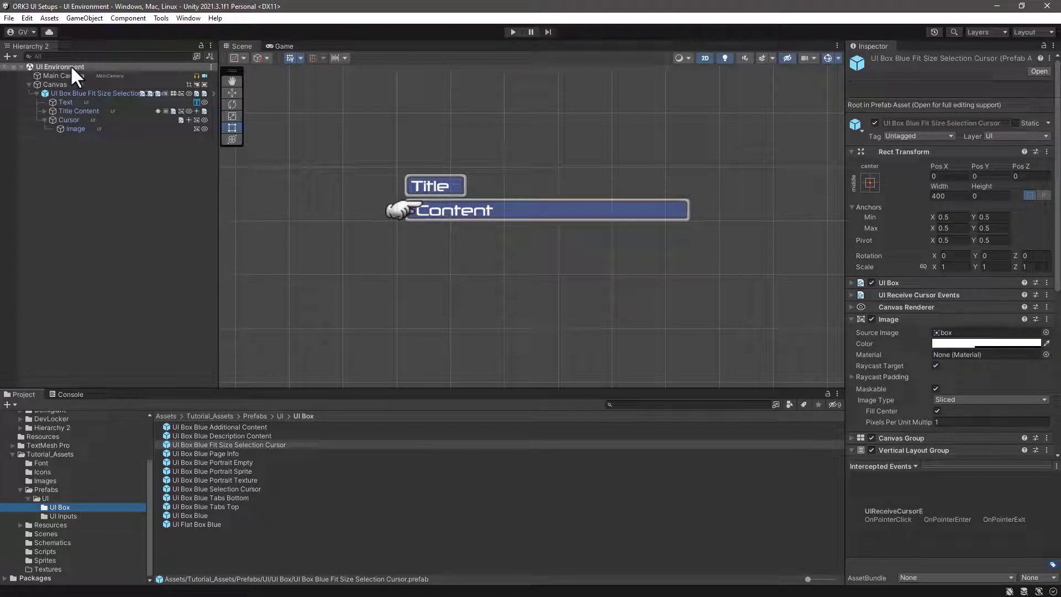
pyautogui.click(512, 32)
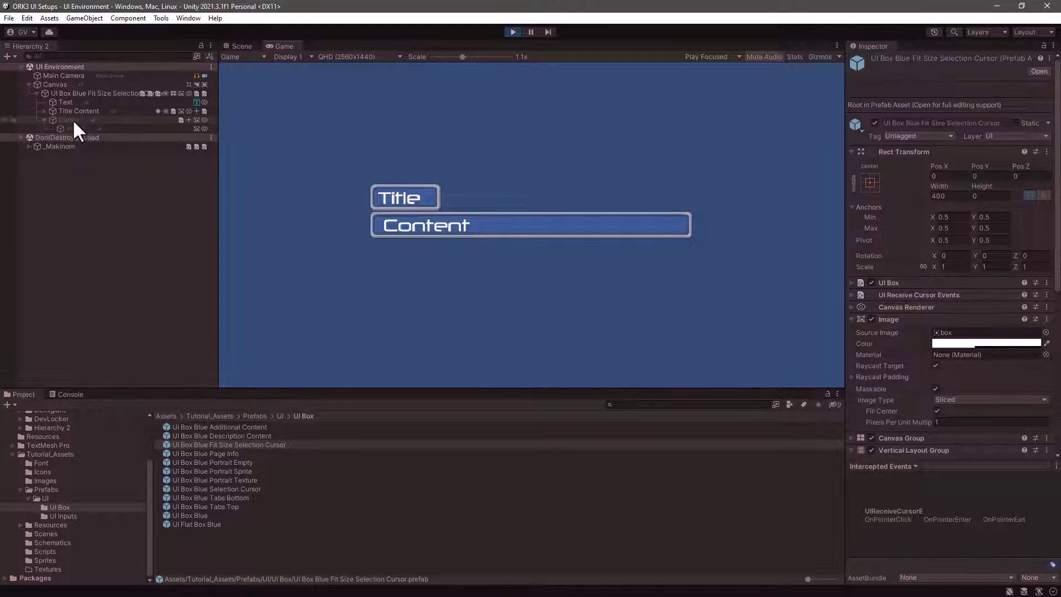
# Stop play mode and rename the Image under Cursor to SelectionCursor.
pyautogui.click(513, 32)
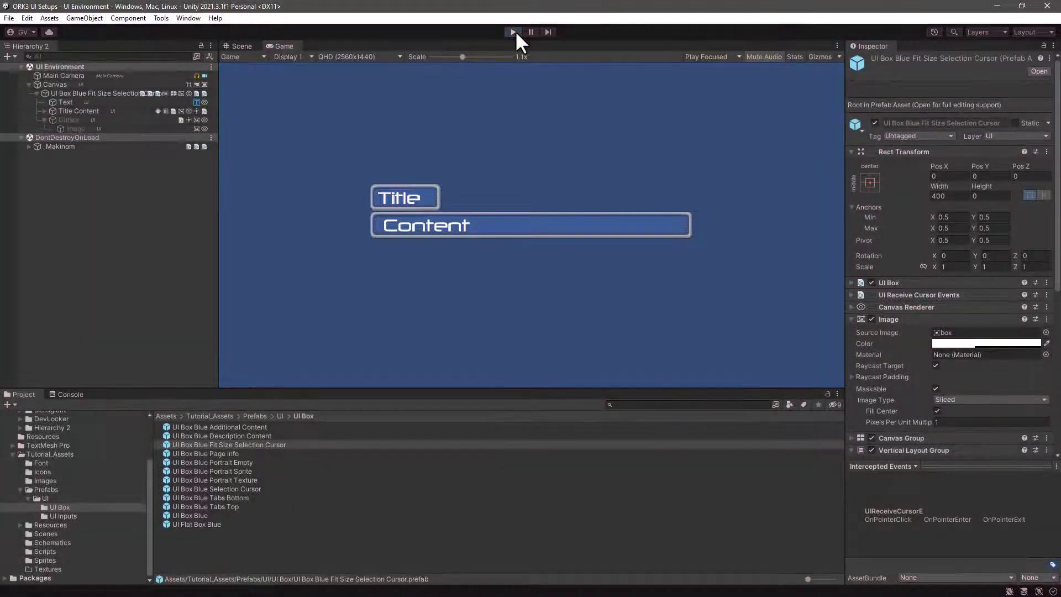
pyautogui.click(79, 128)
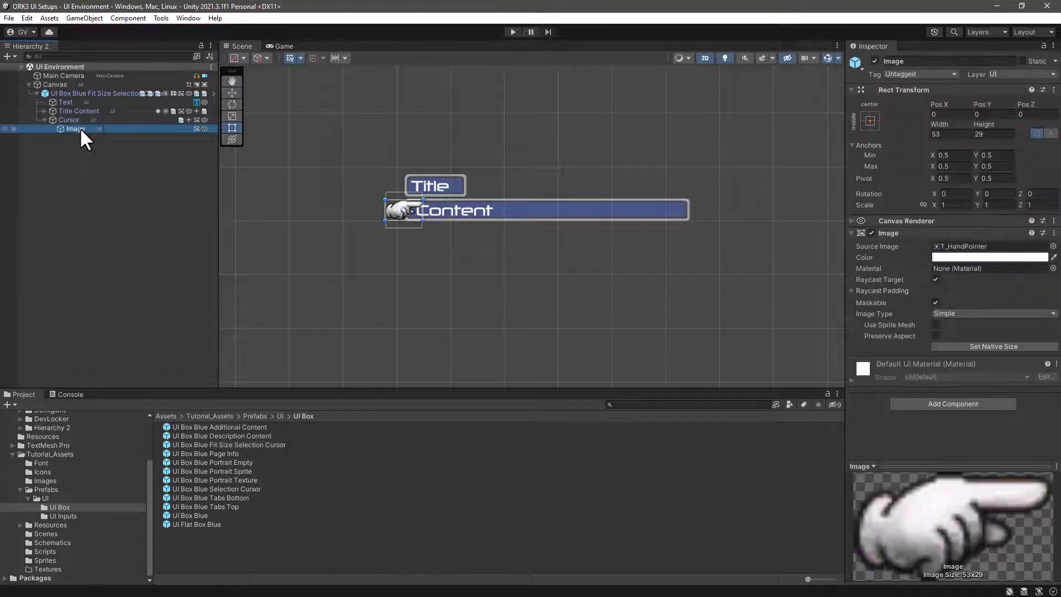
pyautogui.click(86, 129)
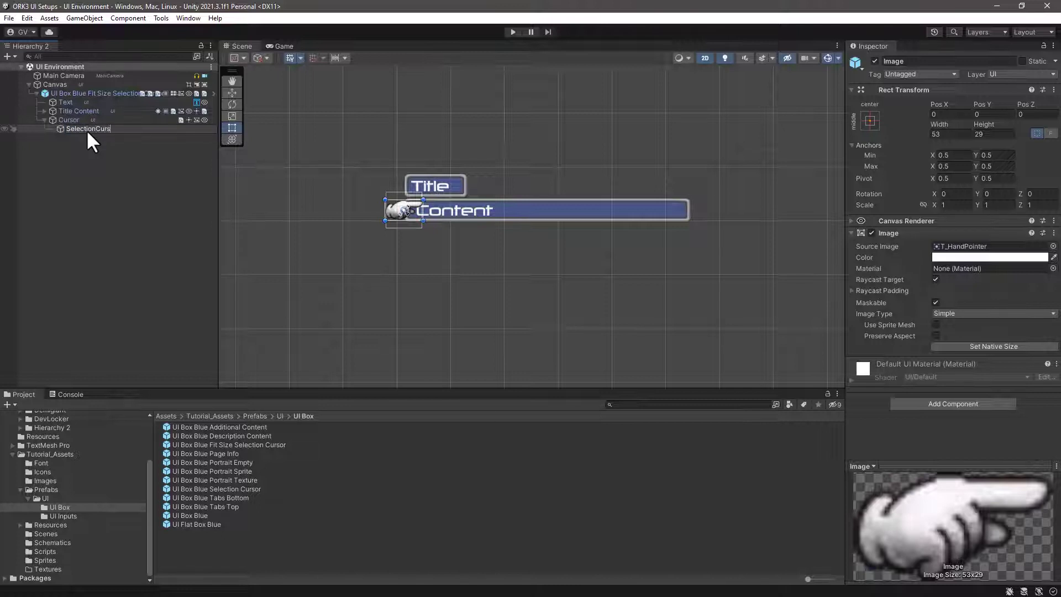
pyautogui.press('Return')
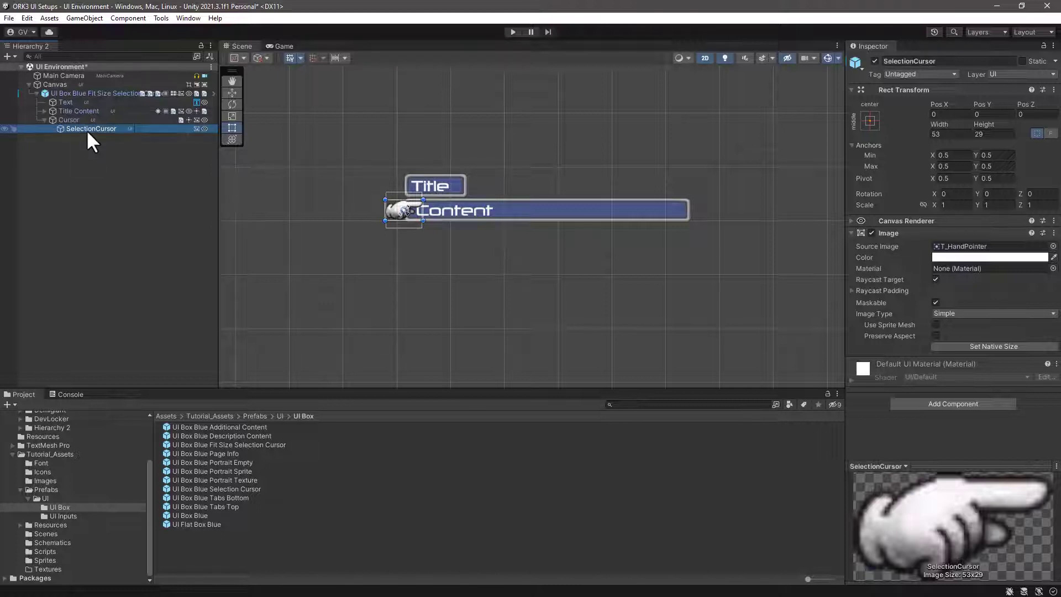
# Apply all overrides from the box instance to its prefab.
pyautogui.click(57, 92)
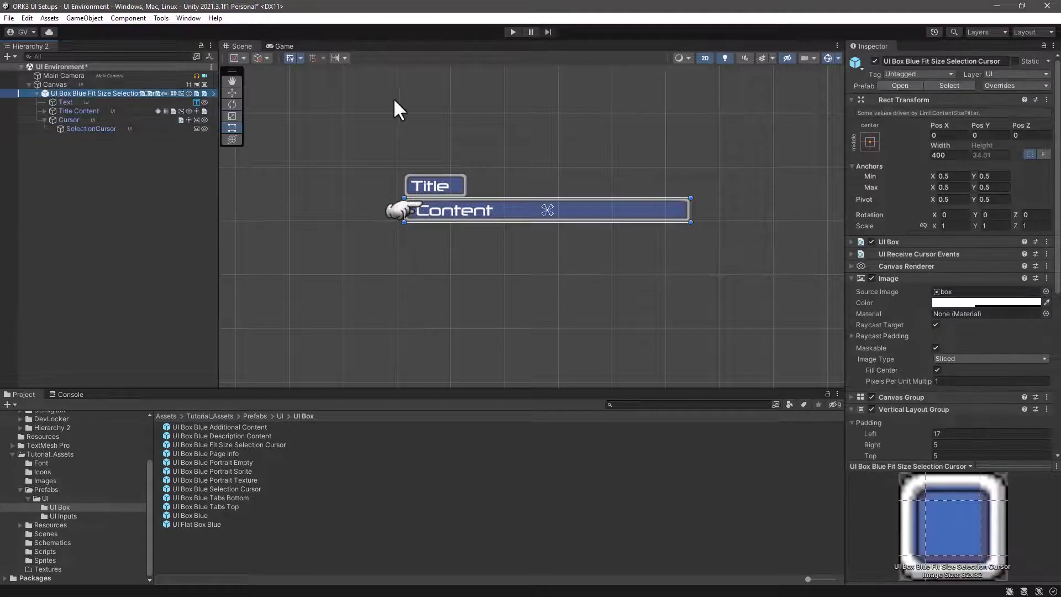
pyautogui.click(1025, 86)
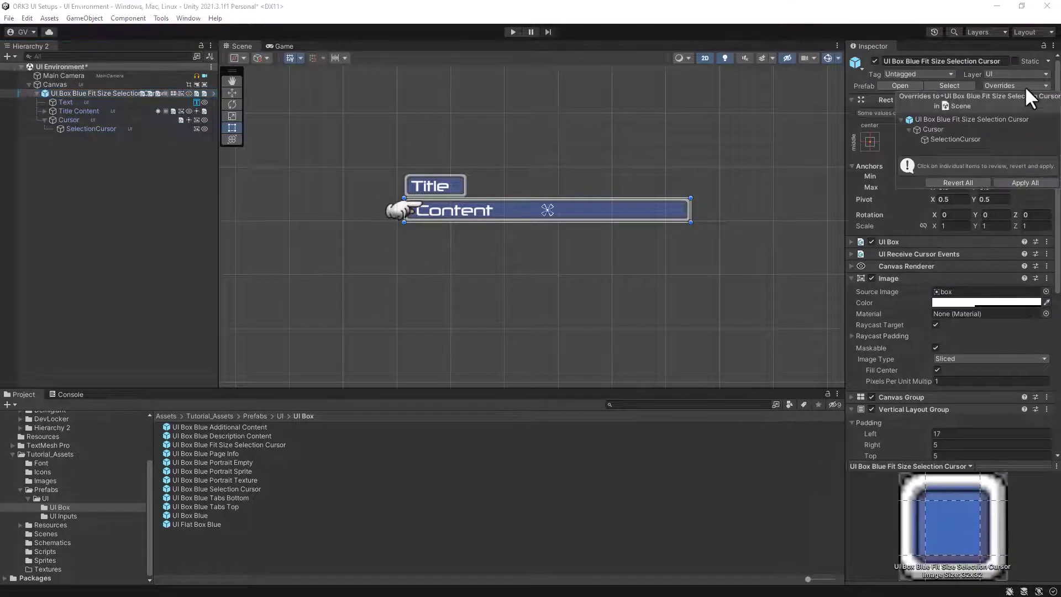
pyautogui.click(1013, 183)
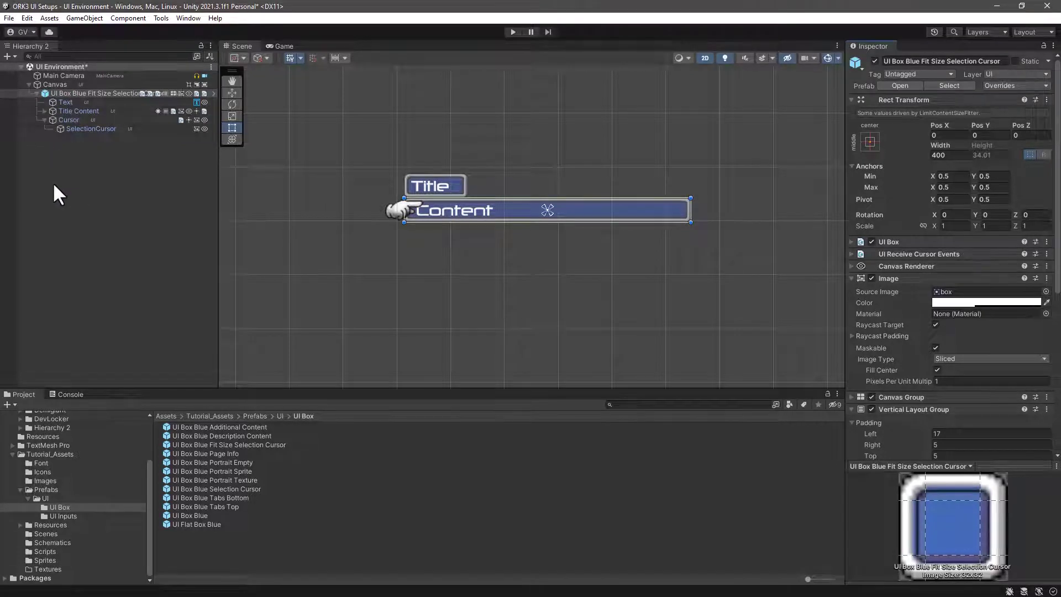
# Delete the fit-size box instance and save the UI Environment scene.
pyautogui.click(90, 92)
pyautogui.press('Delete')
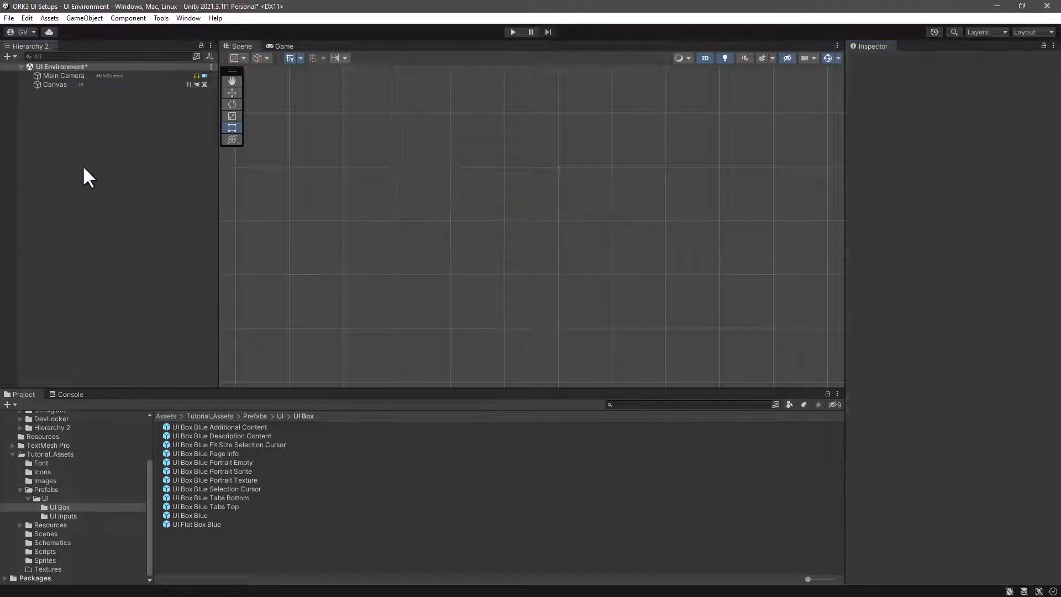
pyautogui.hotkey('ctrl', 's')
# In Makinom, assign the Fit Size Selection Cursor prefab as UI Box Prefab and save settings.
pyautogui.hotkey('ctrl', 'alt', 'm')
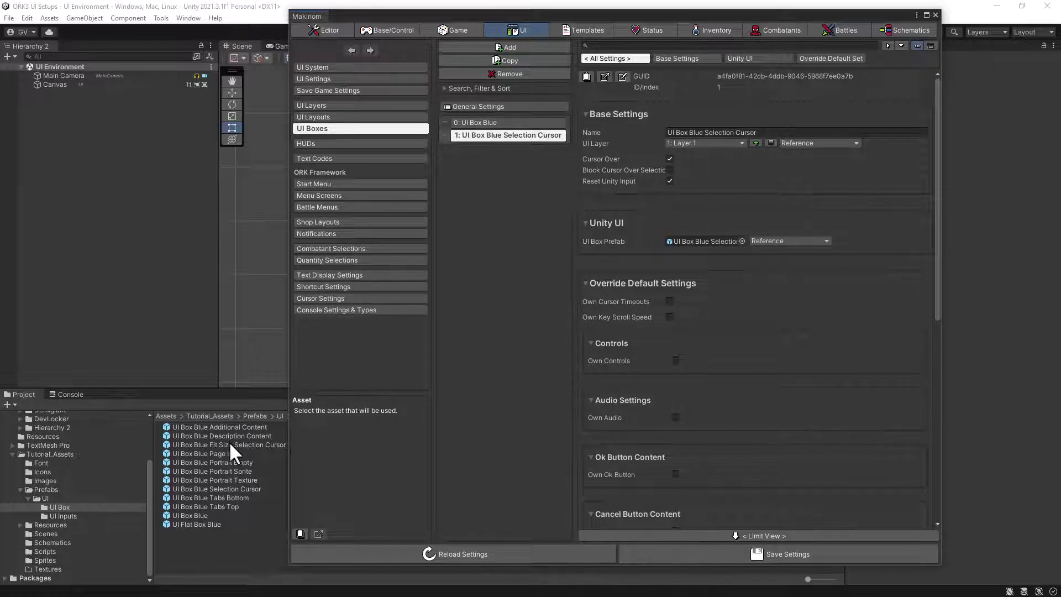
pyautogui.moveTo(229, 442); pyautogui.dragTo(700, 241)
pyautogui.click(740, 553)
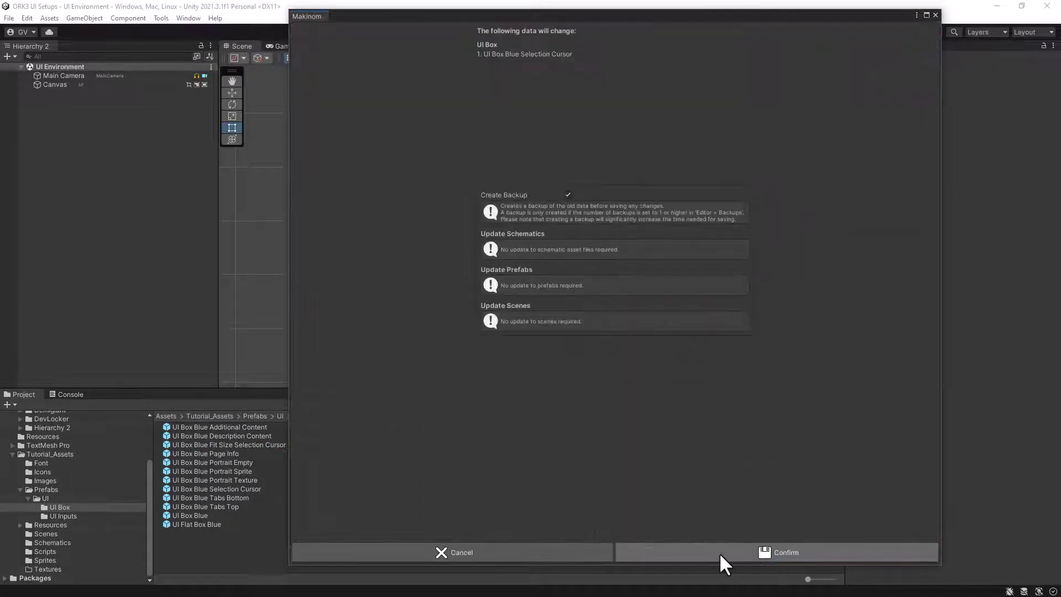
pyautogui.click(719, 552)
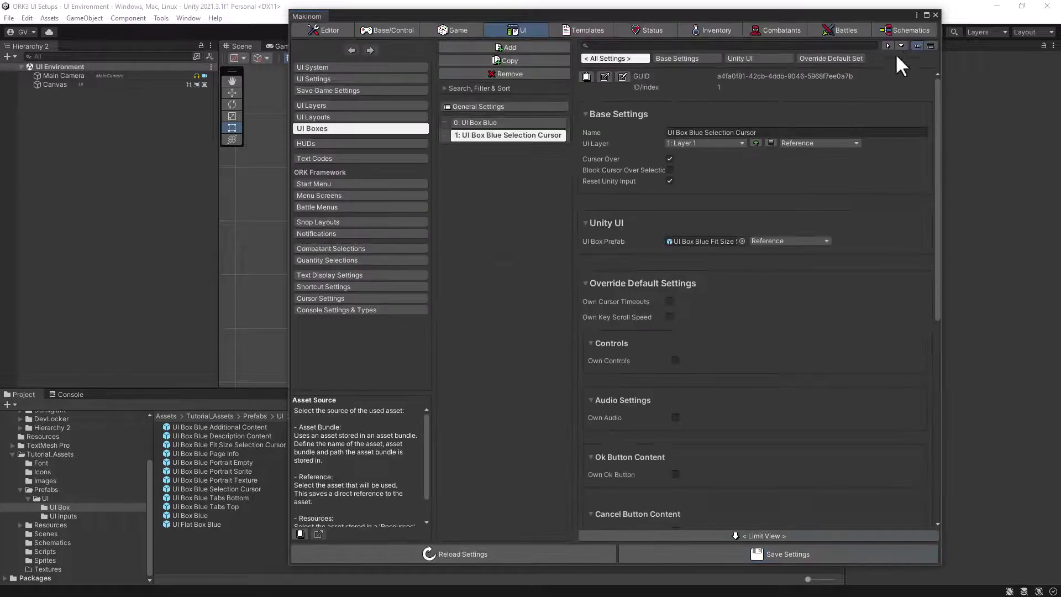
# Close Makinom, open EmptyScene and start play mode.
pyautogui.click(936, 14)
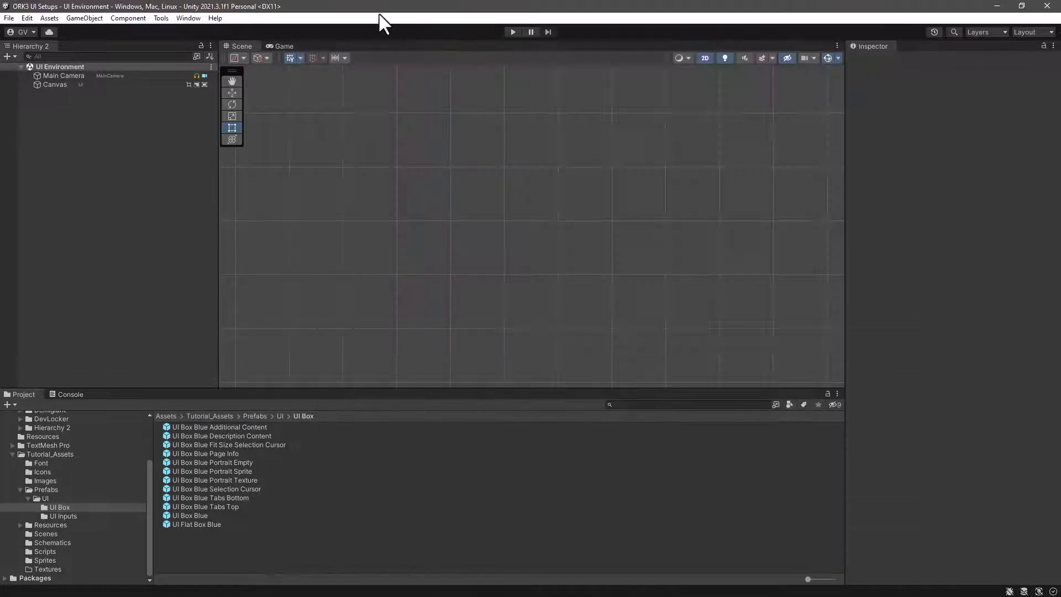
pyautogui.click(38, 533)
pyautogui.doubleClick(184, 427)
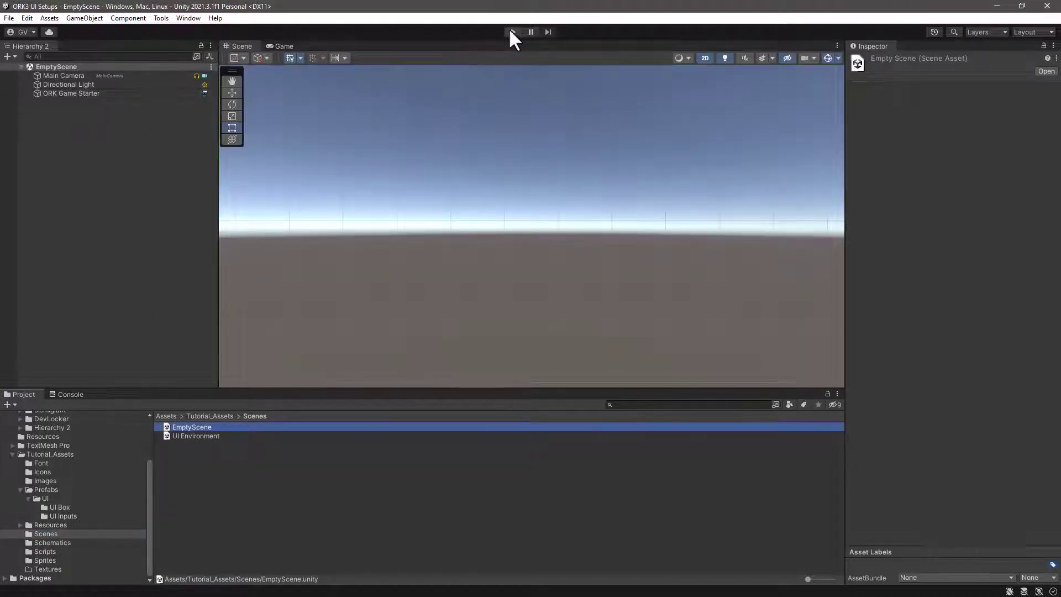
pyautogui.click(512, 31)
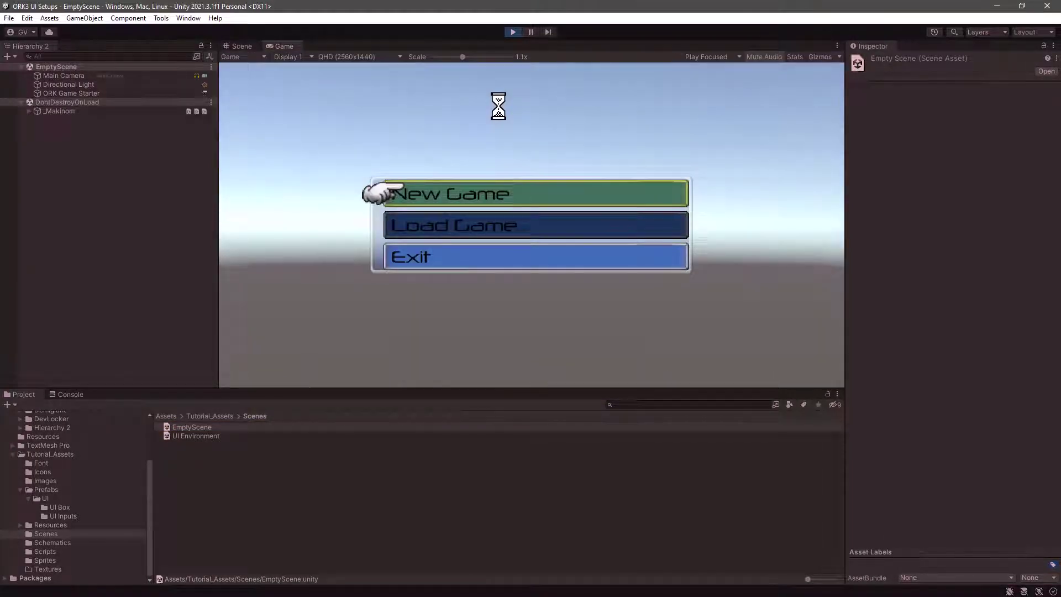
# Move the hand cursor between New Game, Load Game and Exit, ending on Load Game.
pyautogui.press('Down')
pyautogui.press('Down')
pyautogui.press('Down')
pyautogui.press('Up')
pyautogui.press('Up')
pyautogui.press('Up')
pyautogui.press('Down')
pyautogui.press('Down')
pyautogui.press('Up')
pyautogui.press('Up')
pyautogui.press('Down')
pyautogui.press('Down')
pyautogui.press('Up')
pyautogui.press('Up')
pyautogui.press('Down')
pyautogui.press('Down')
pyautogui.press('Up')
pyautogui.press('Up')
pyautogui.press('Down')
pyautogui.press('Down')
pyautogui.press('Up')
pyautogui.press('Up')
pyautogui.press('Down')
pyautogui.press('Down')
pyautogui.press('Up')
pyautogui.press('Up')
pyautogui.press('Down')
pyautogui.press('Down')
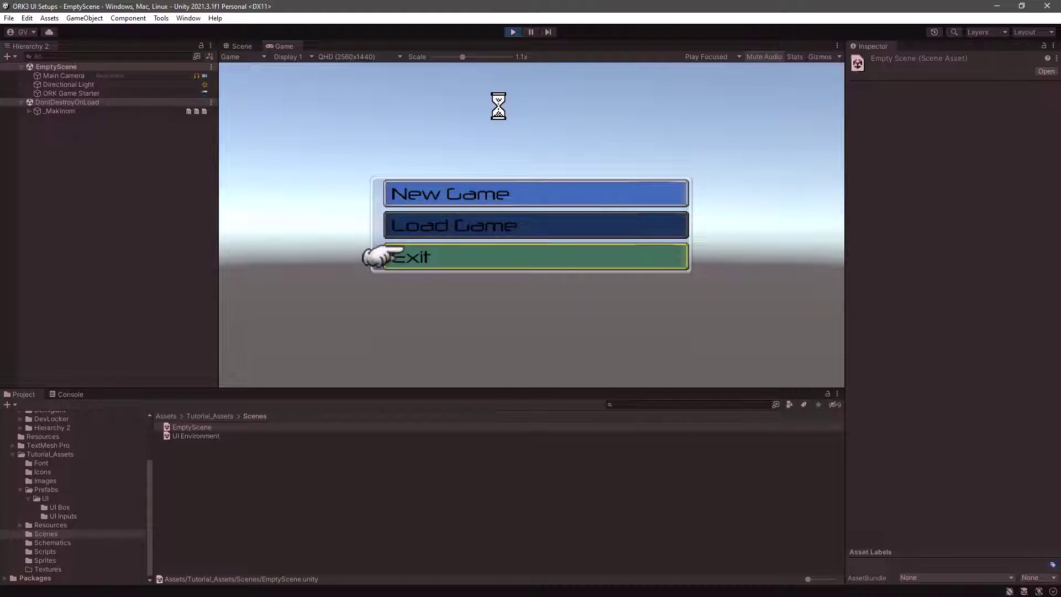
pyautogui.press('Up')
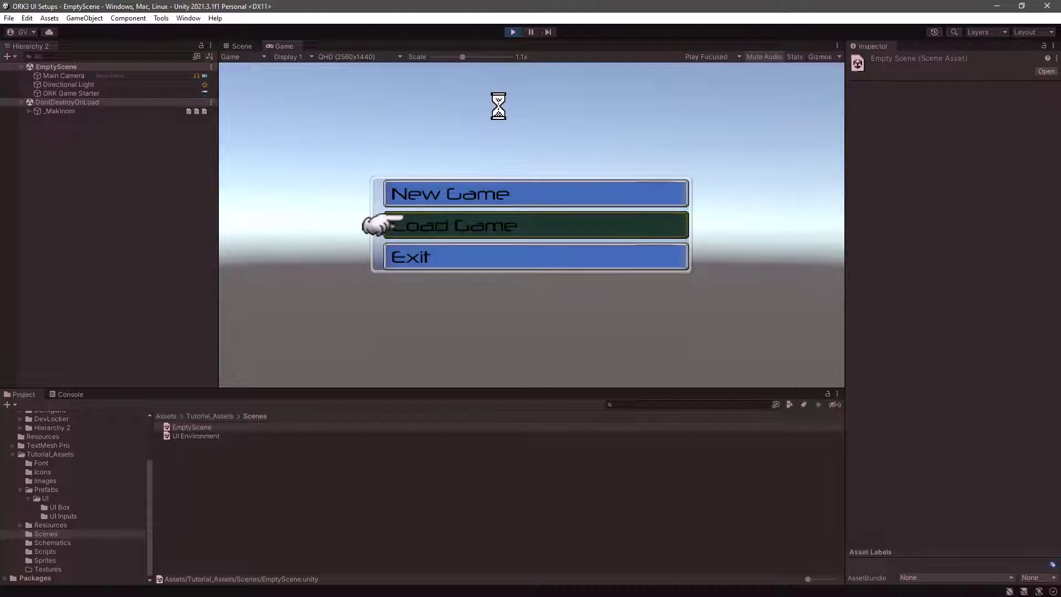
# Stop Play mode and open the UI Box fit-size prefab for editing.
pyautogui.click(513, 33)
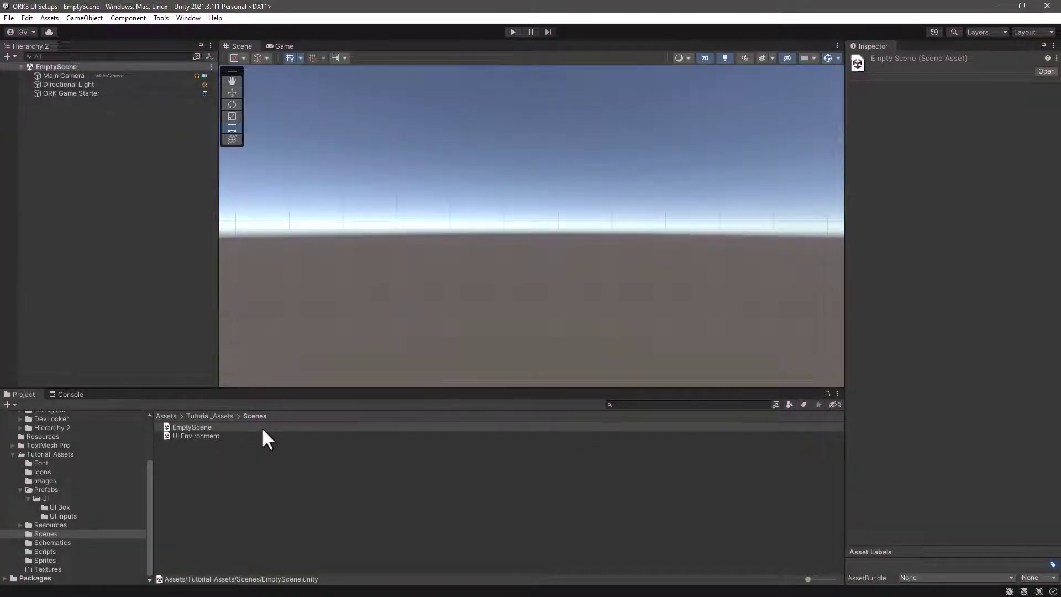
pyautogui.click(60, 508)
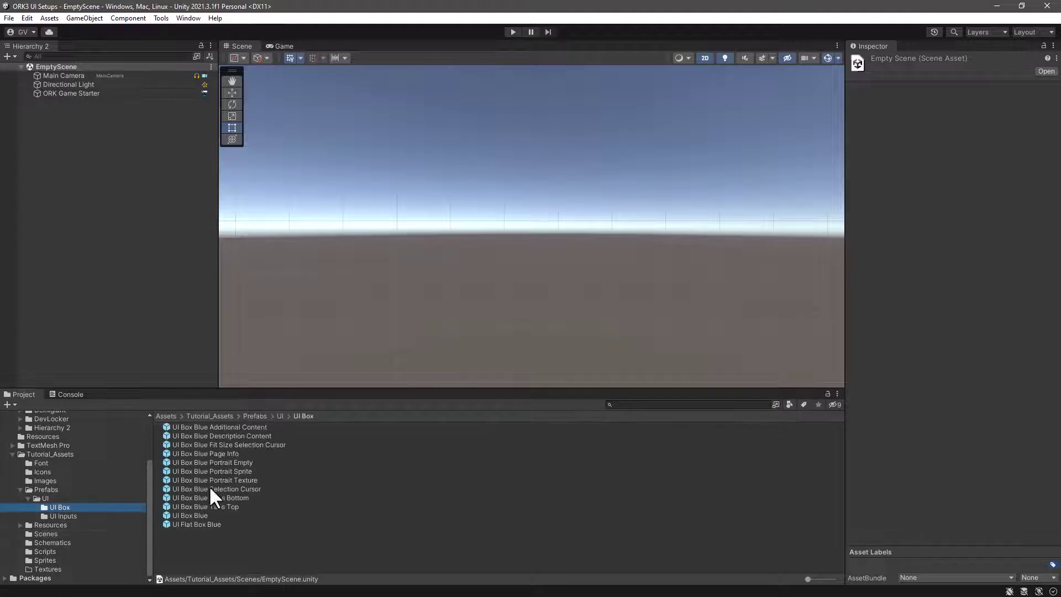
pyautogui.doubleClick(230, 445)
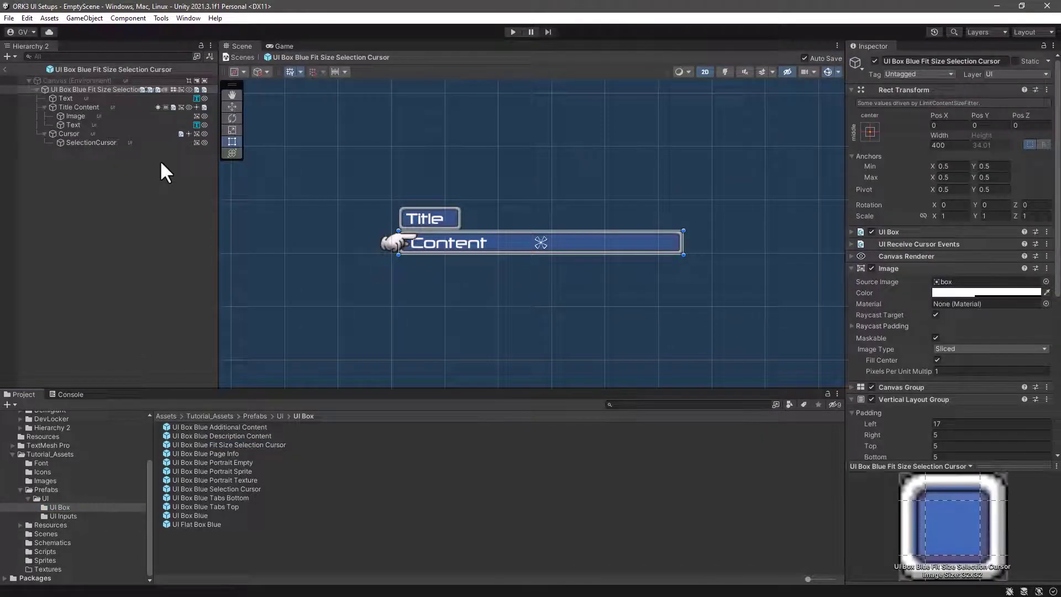
# Select the SelectionCursor hand image and search components for 'an' to add one.
pyautogui.click(103, 142)
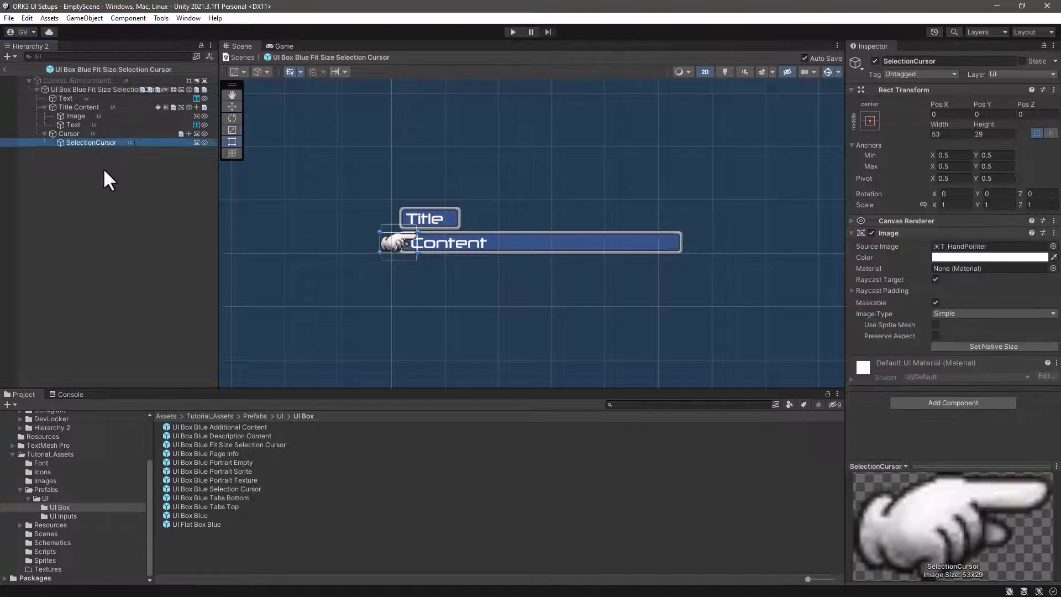
pyautogui.click(852, 232)
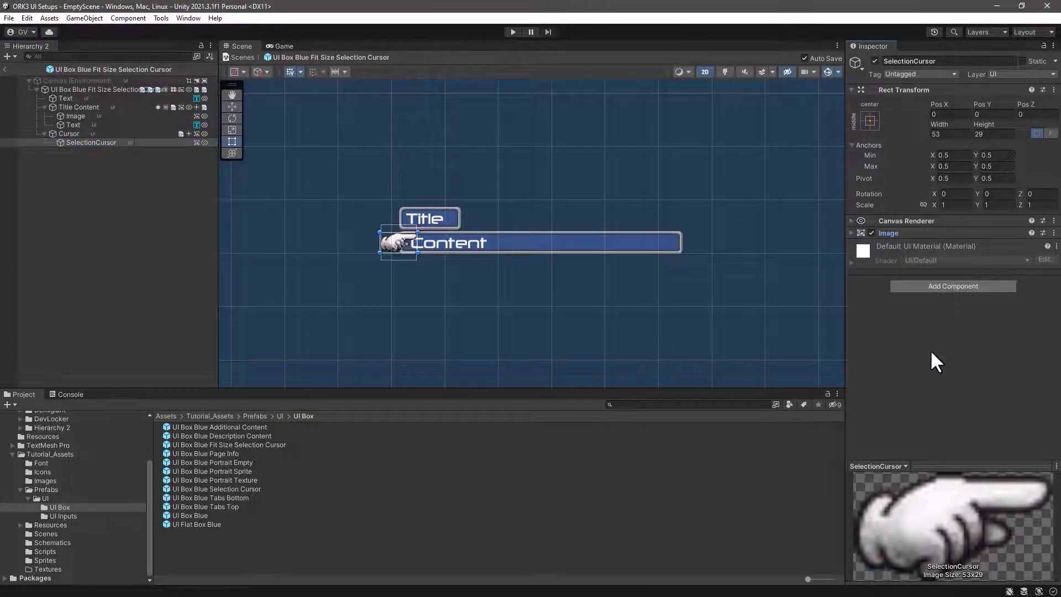
pyautogui.click(958, 286)
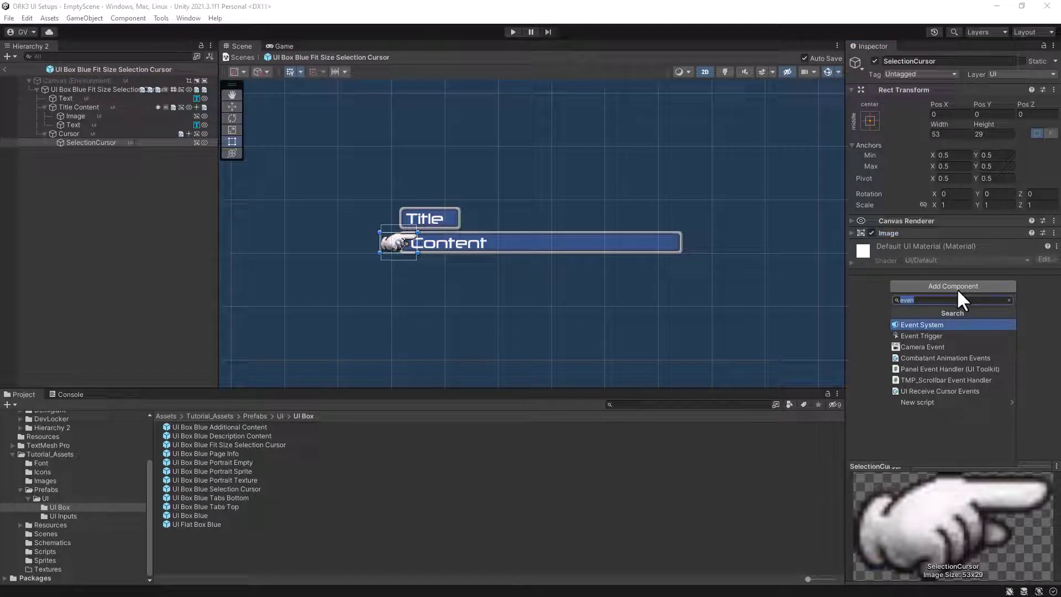
pyautogui.write('anim')
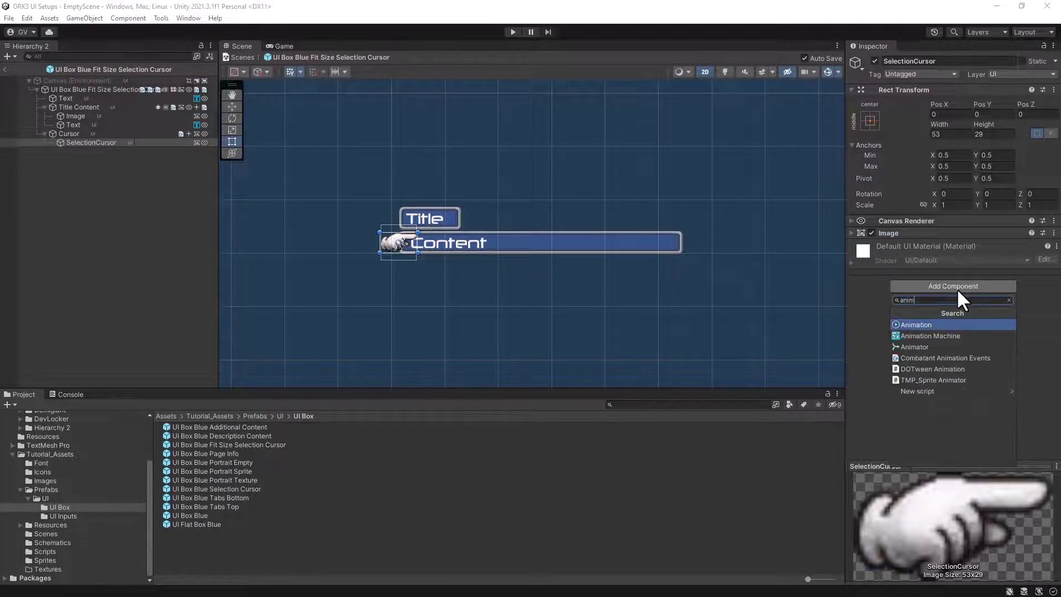
# Add a DOTween Animation set to a 0.6 s Move tween with InOutQuad easing.
pyautogui.click(937, 368)
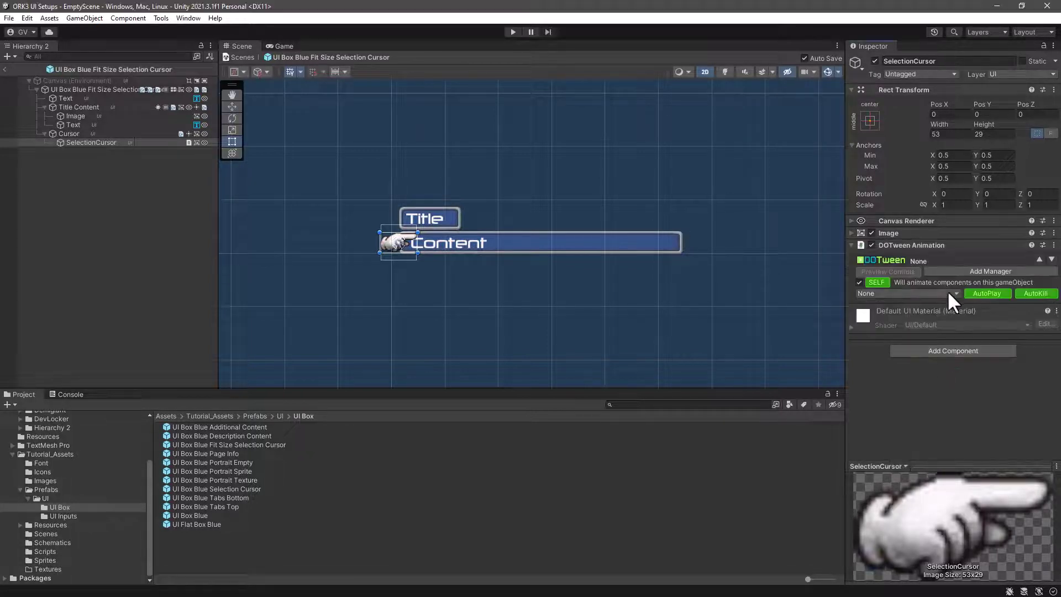
pyautogui.moveTo(843, 299); pyautogui.dragTo(773, 298)
pyautogui.click(907, 293)
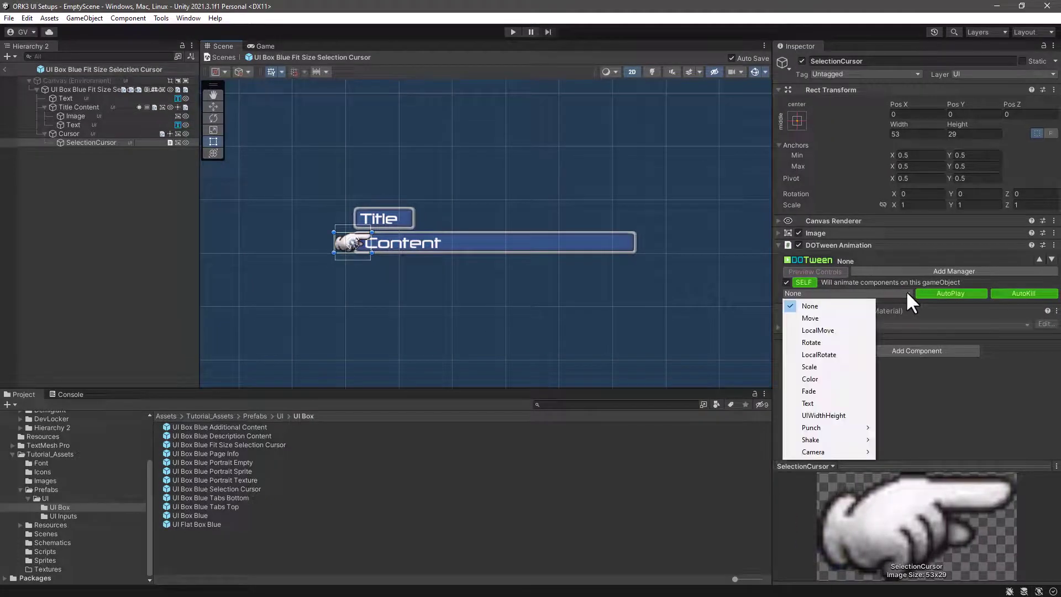
pyautogui.click(810, 322)
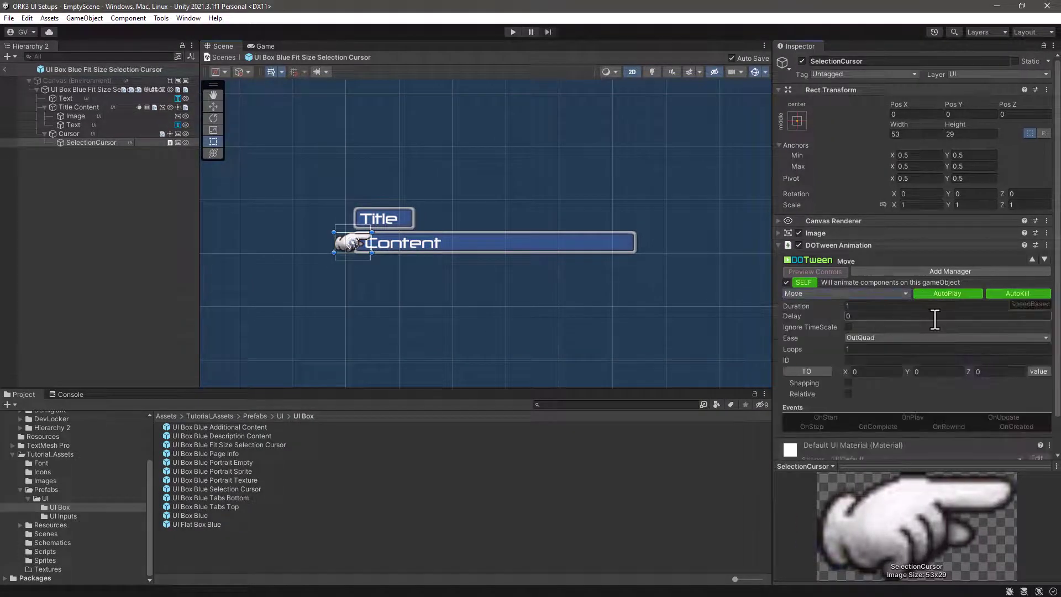
pyautogui.click(855, 306)
pyautogui.write('.6')
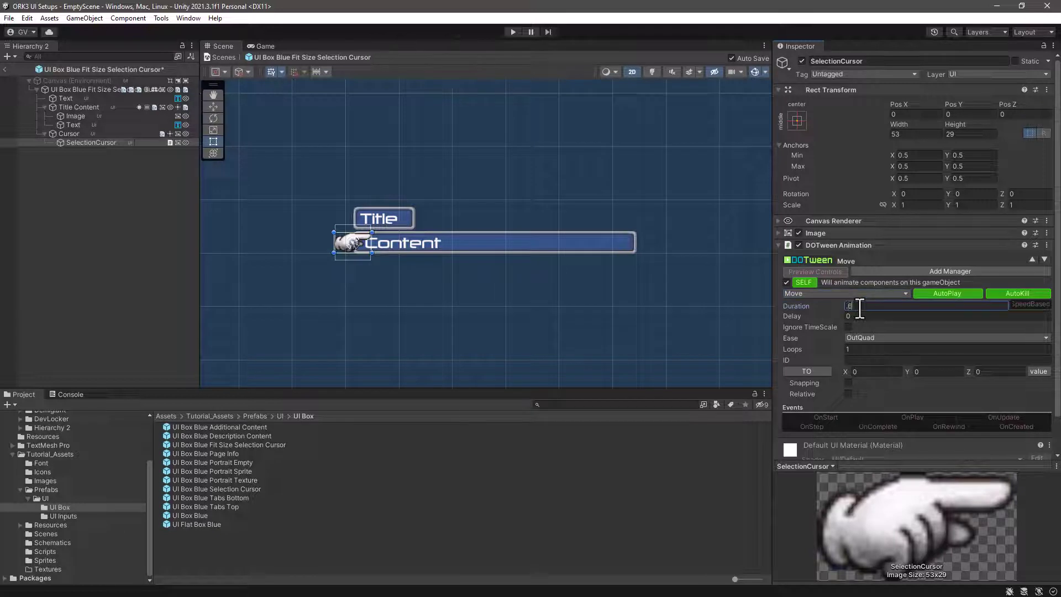
pyautogui.click(868, 337)
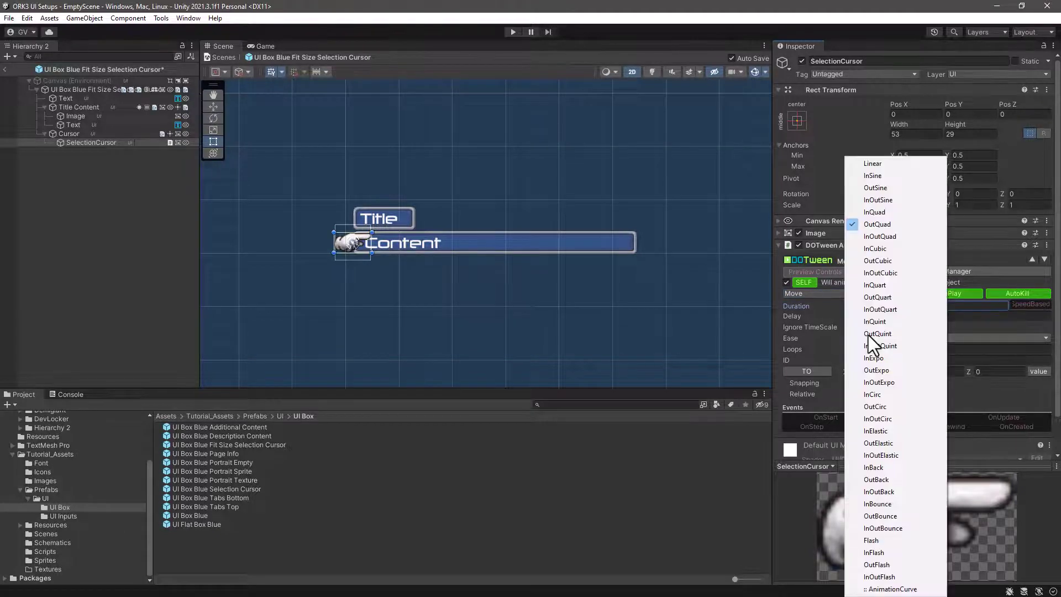
pyautogui.click(869, 235)
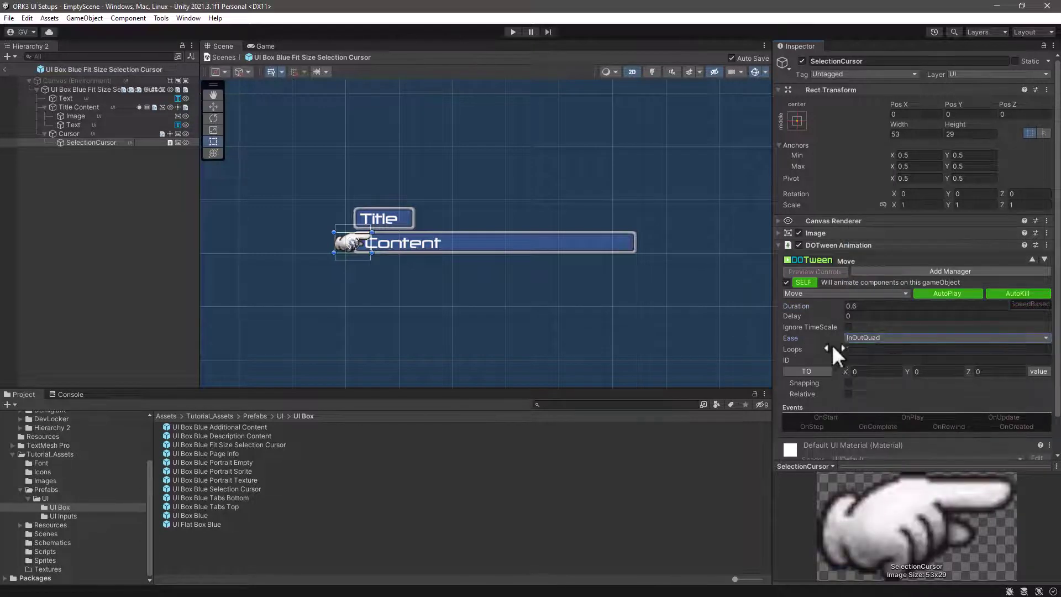
# Loop the tween endlessly (-1) as Yoyo toward X -28, disable AutoPlay, and save the prefab.
pyautogui.click(862, 349)
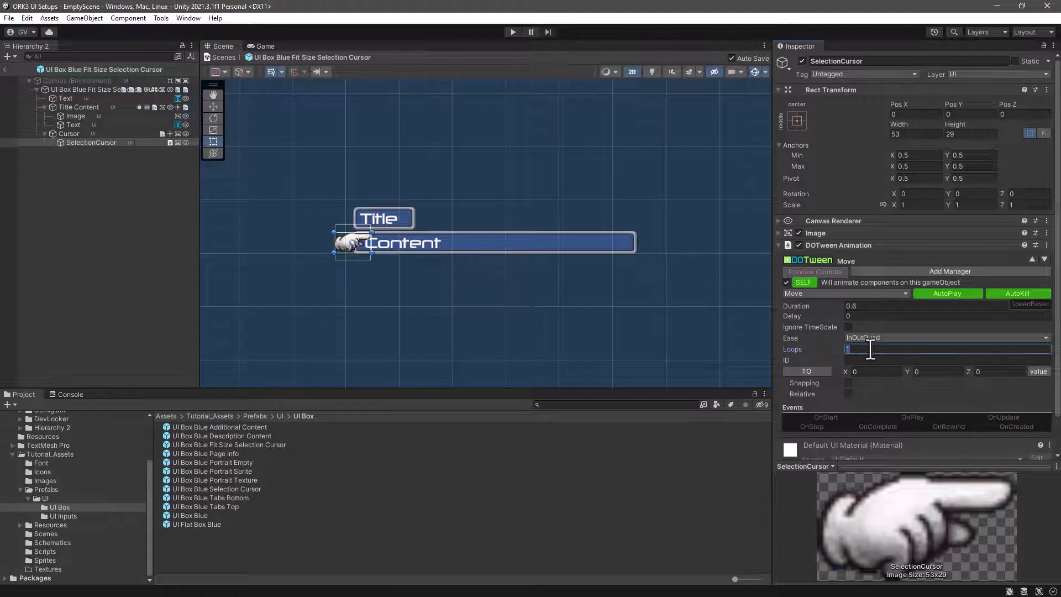
pyautogui.write('-1')
pyautogui.click(888, 359)
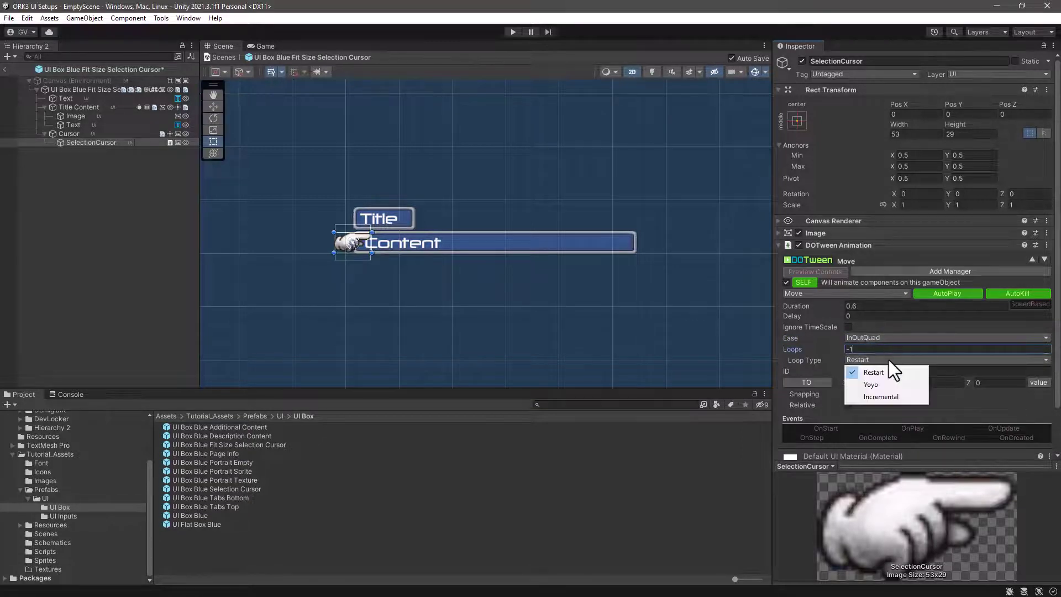
pyautogui.click(866, 384)
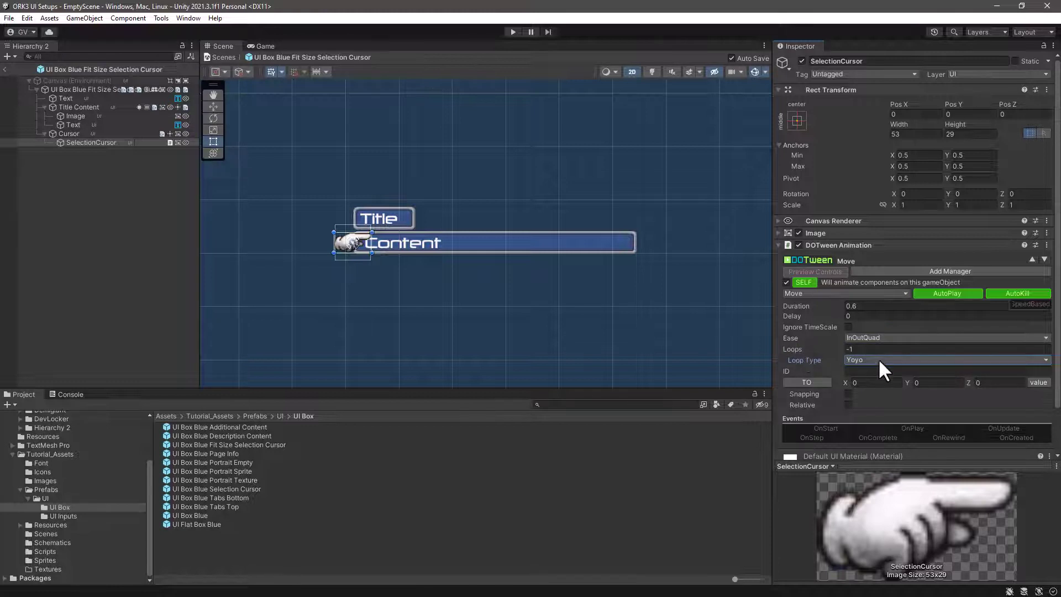
pyautogui.click(872, 383)
pyautogui.write('28')
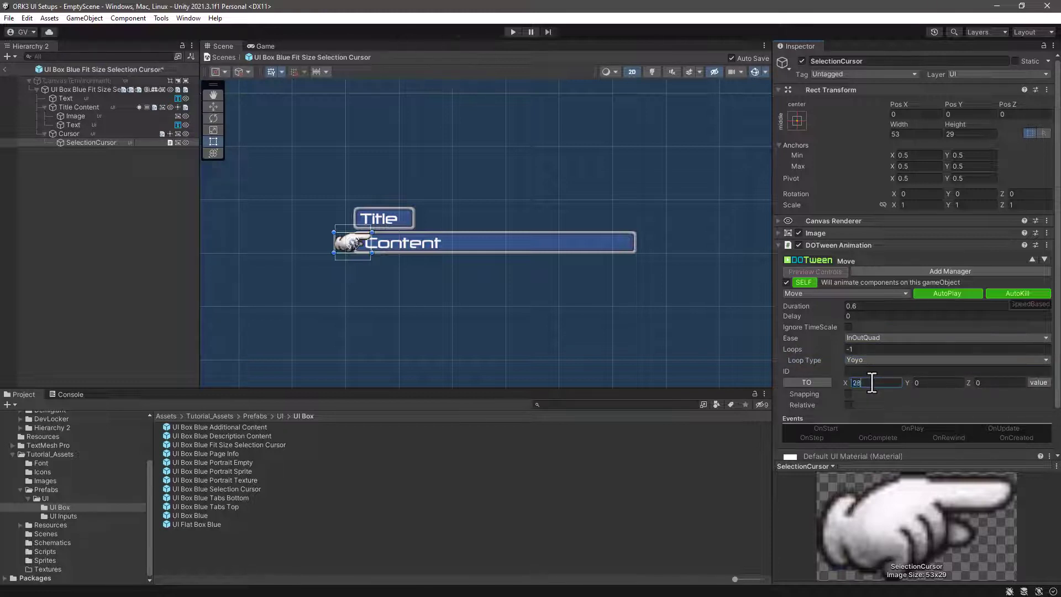
pyautogui.press('BackSpace')
pyautogui.press('BackSpace')
pyautogui.write('-28')
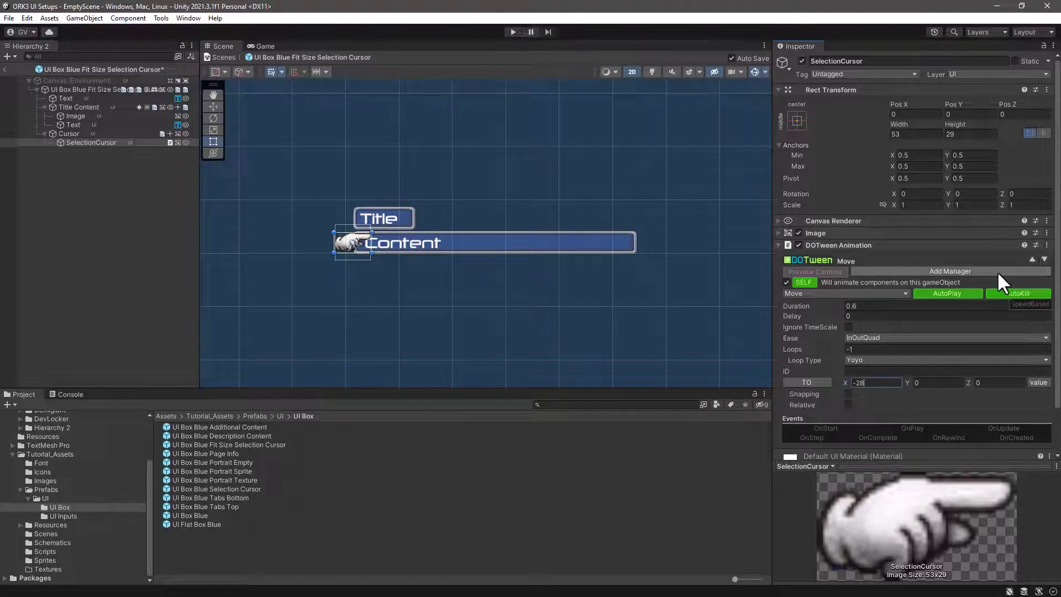
pyautogui.click(946, 293)
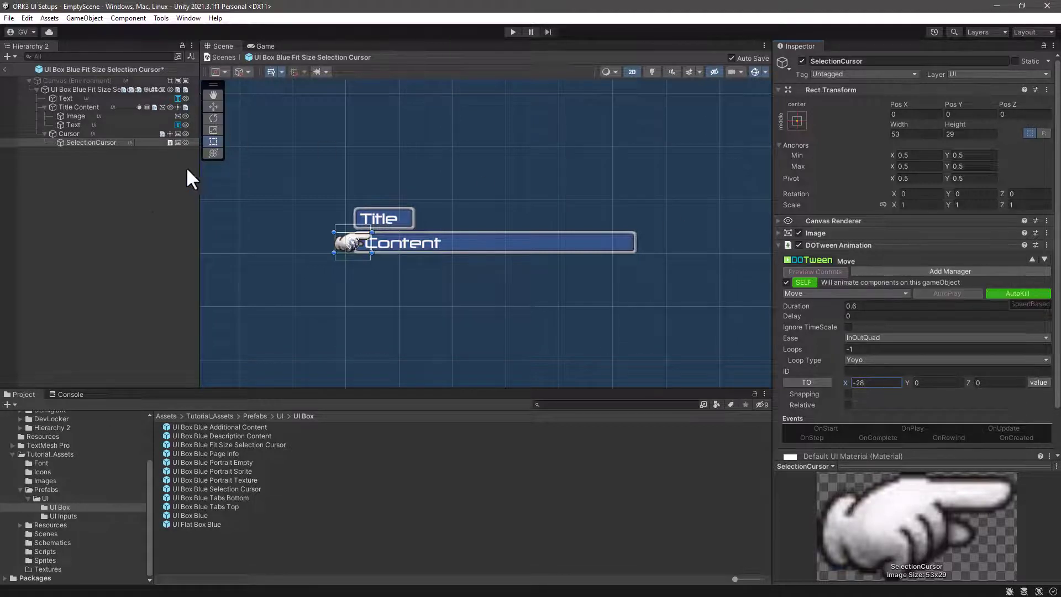
pyautogui.hotkey('ctrl', 's')
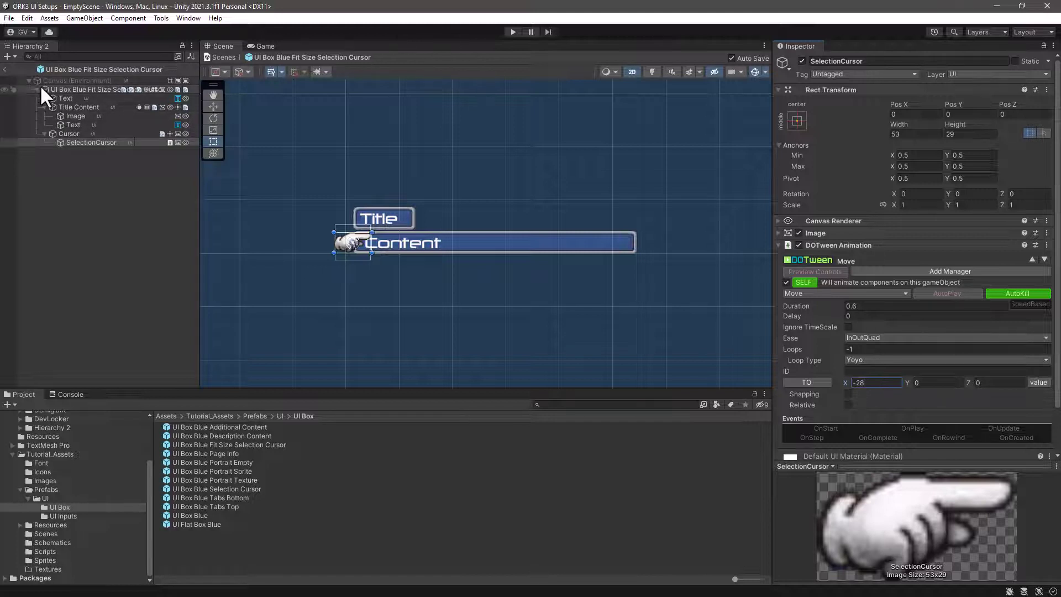
# Return to the scene, run it, move the menu selection back to Load Game, and expand _Makinom.
pyautogui.click(4, 69)
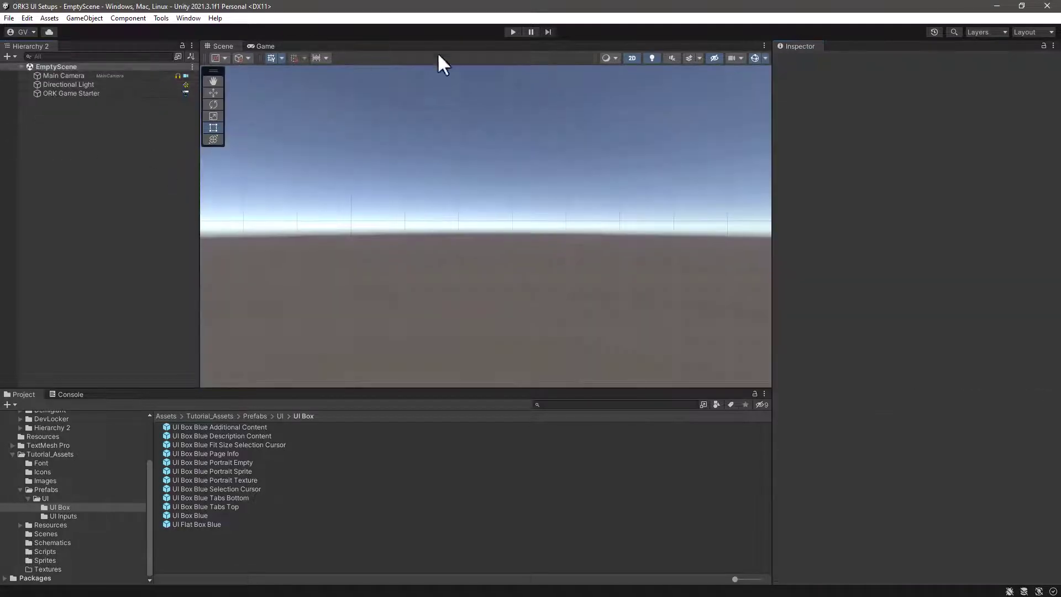
pyautogui.click(512, 32)
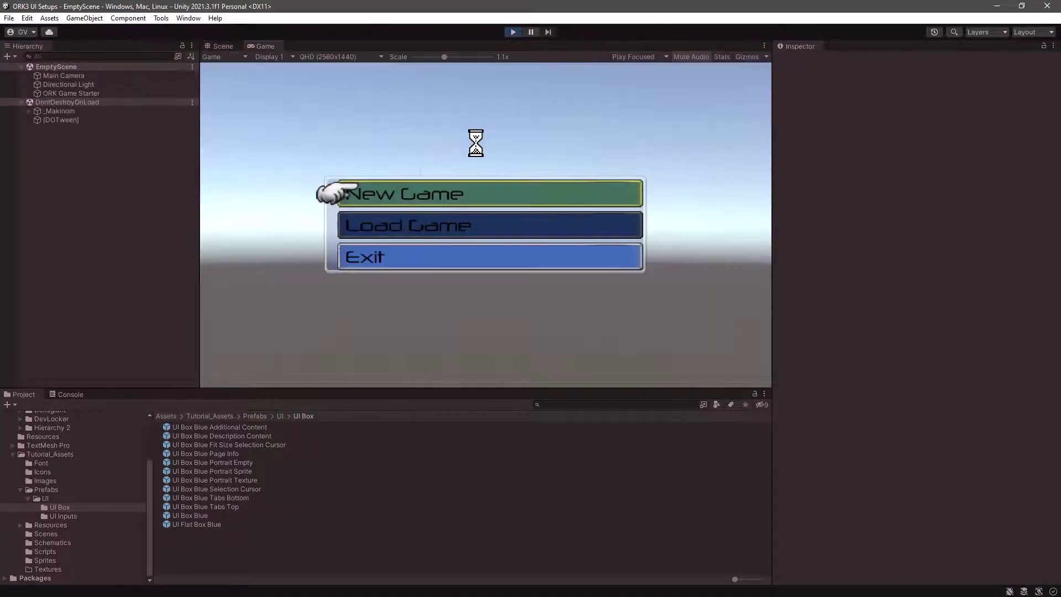
pyautogui.press('Down')
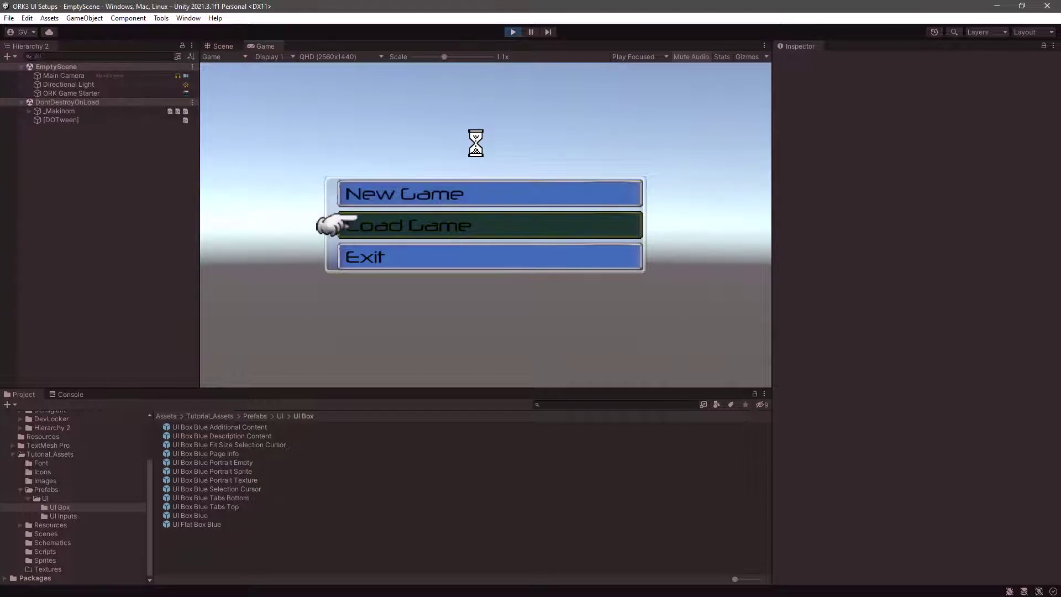
pyautogui.press('Down')
pyautogui.press('Up')
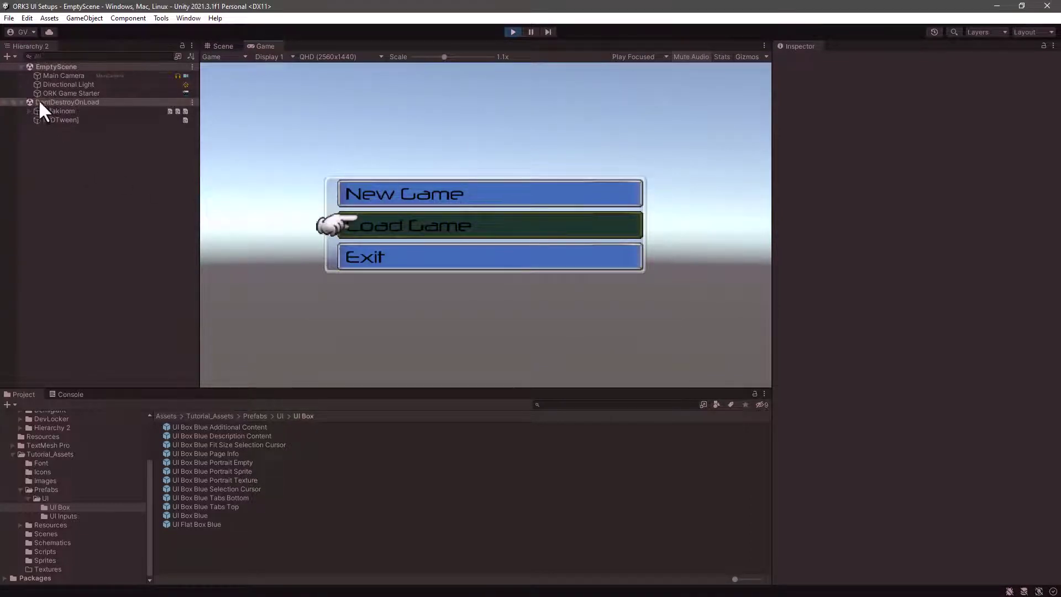
pyautogui.click(30, 112)
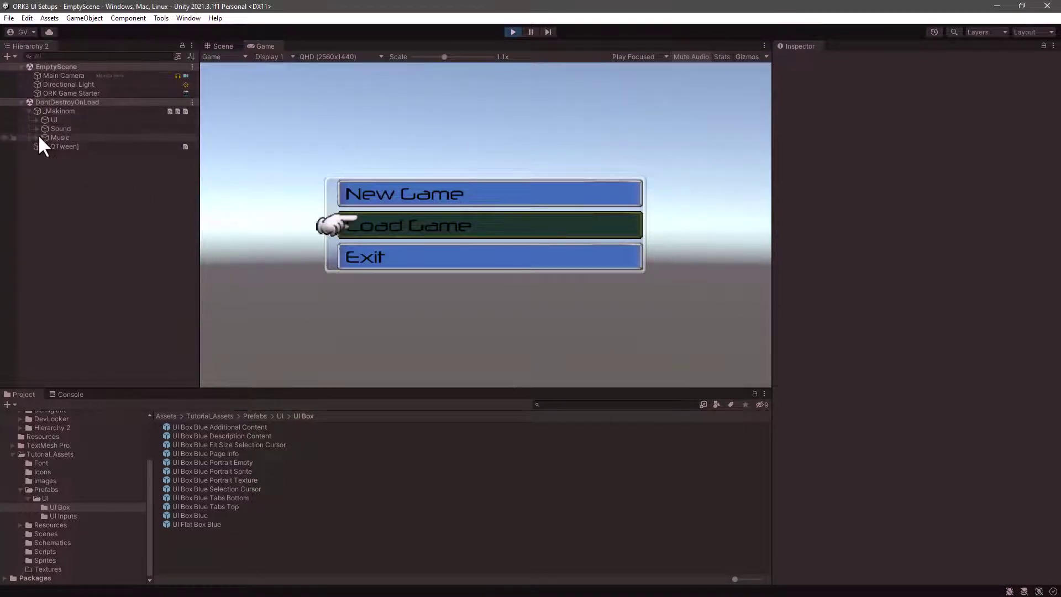
# Drill through UI > Layer 1 > UI Box Blue Fit Size (Clone) > Cursor and select SelectionCursor.
pyautogui.click(37, 120)
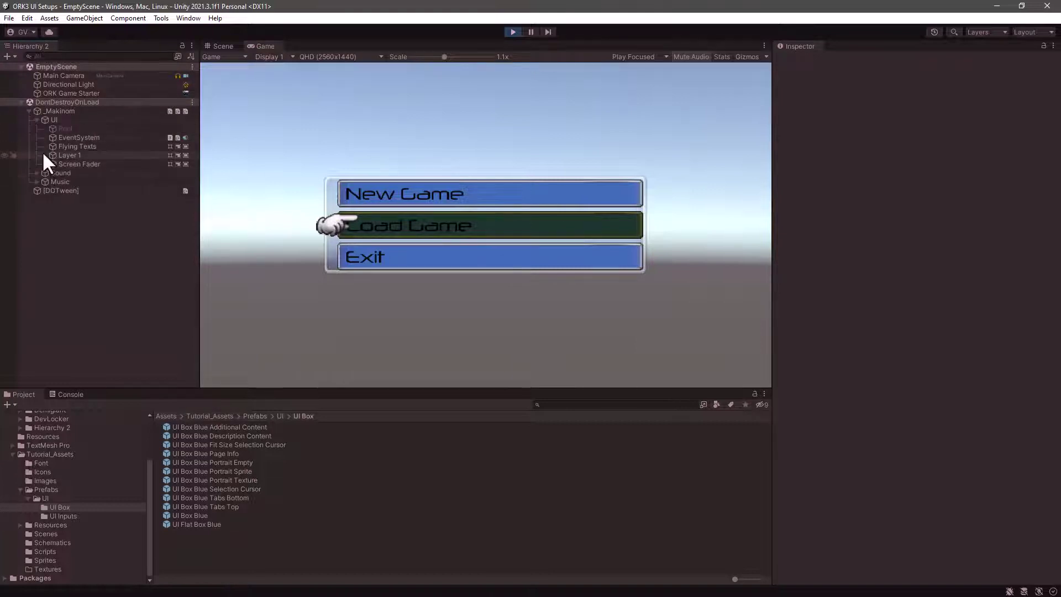
pyautogui.click(44, 156)
pyautogui.click(52, 165)
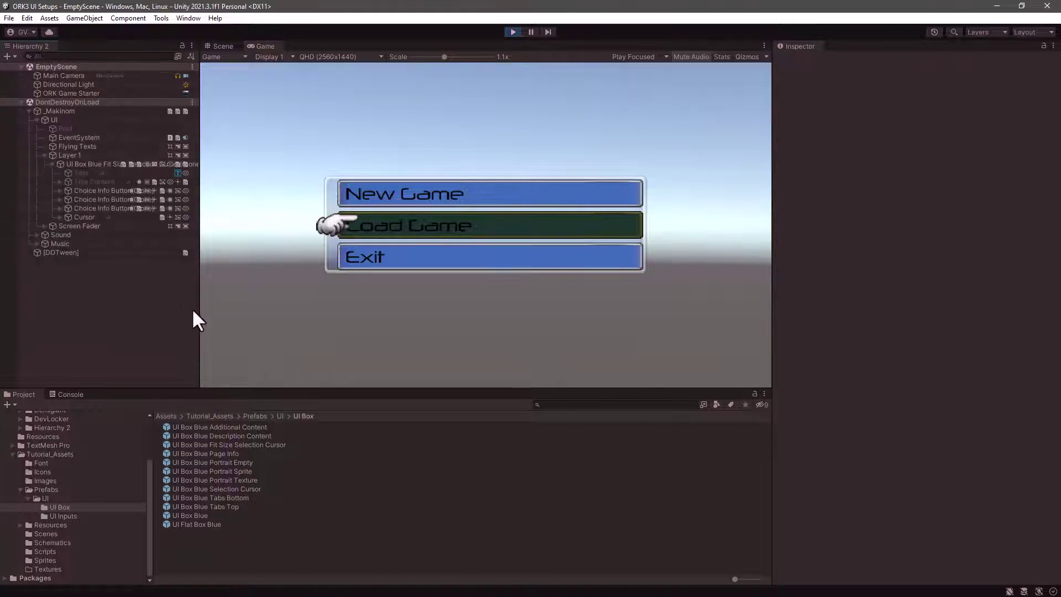
pyautogui.moveTo(200, 313); pyautogui.dragTo(330, 320)
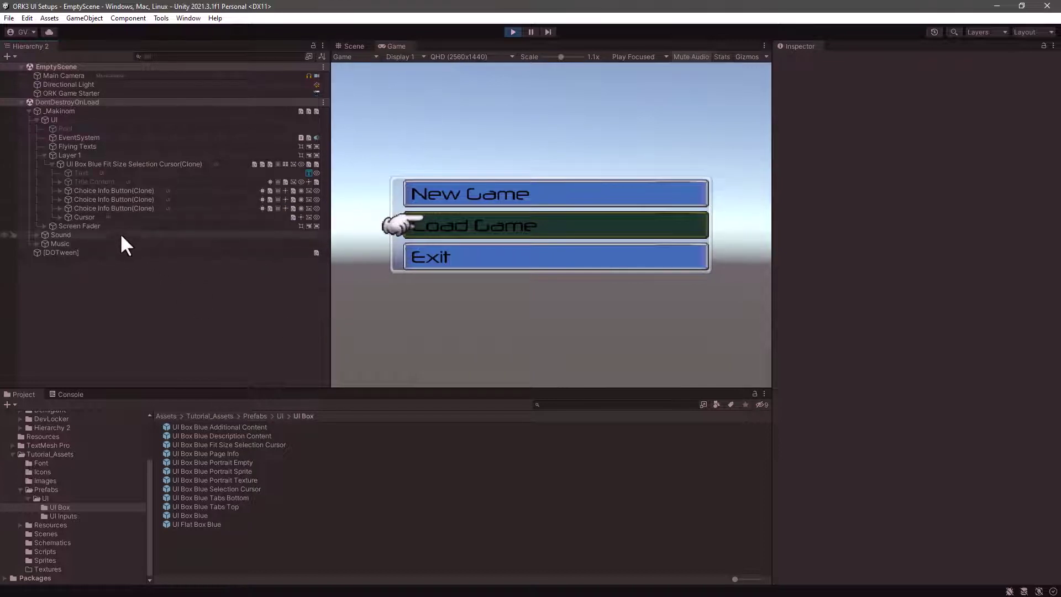
pyautogui.click(62, 217)
pyautogui.click(59, 217)
pyautogui.click(95, 226)
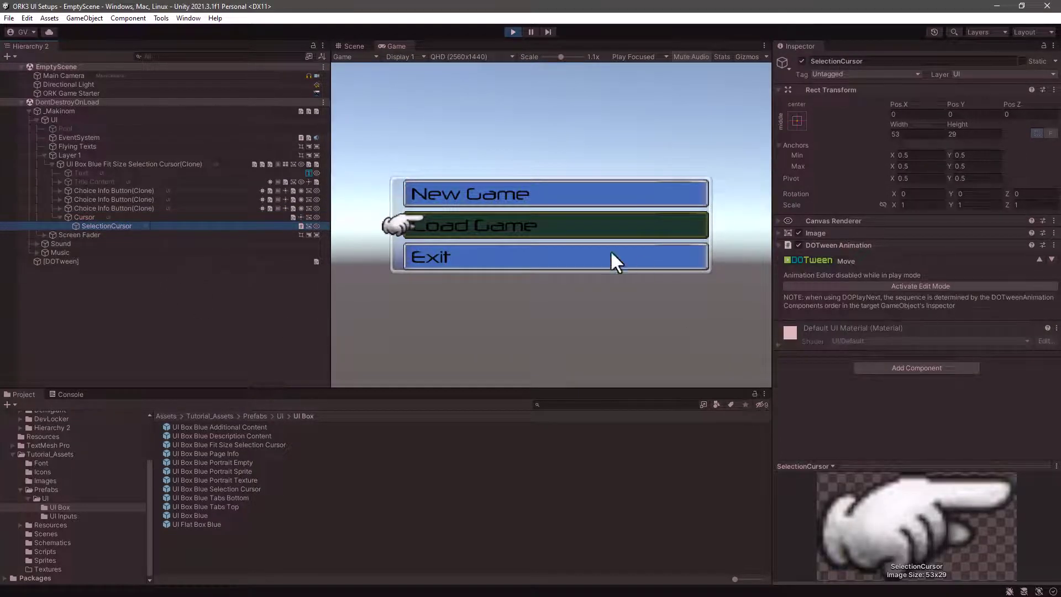
# Activate edit mode, commit and restart the tween, then arrow through the menu options.
pyautogui.click(904, 286)
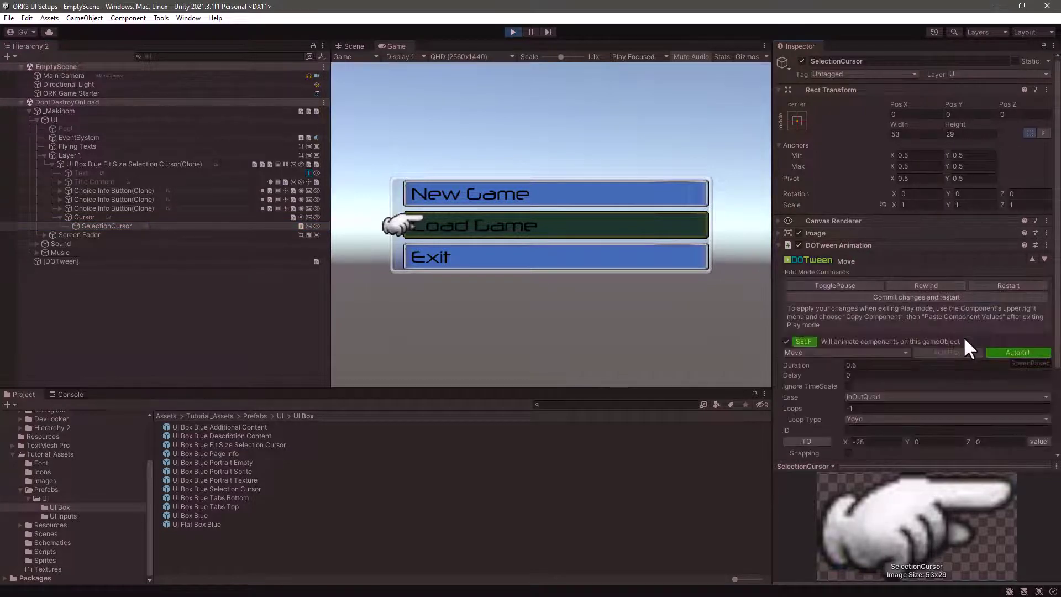
pyautogui.click(934, 295)
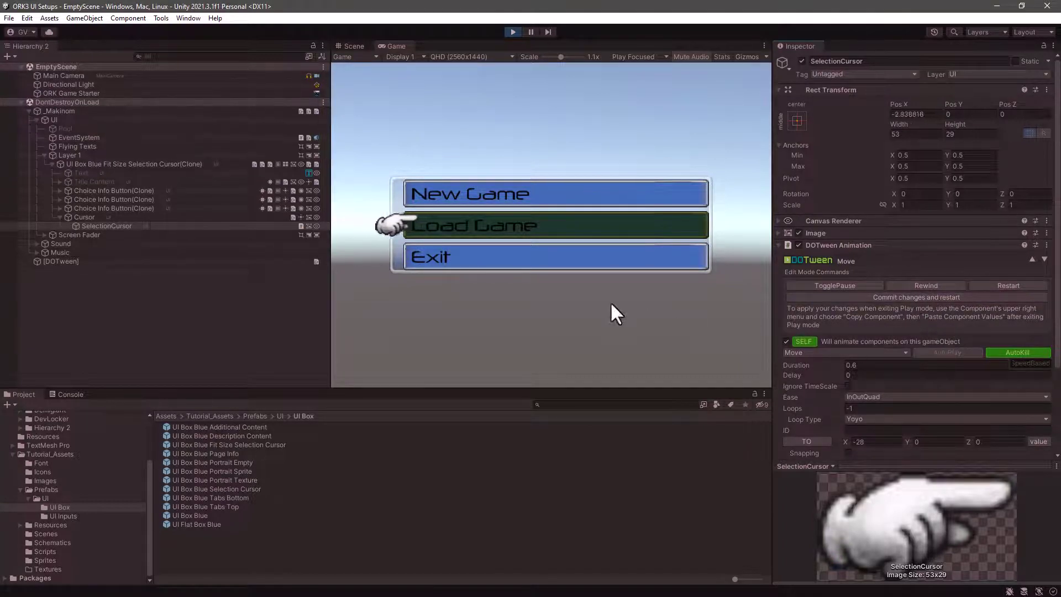
pyautogui.press('Up')
pyautogui.press('Down')
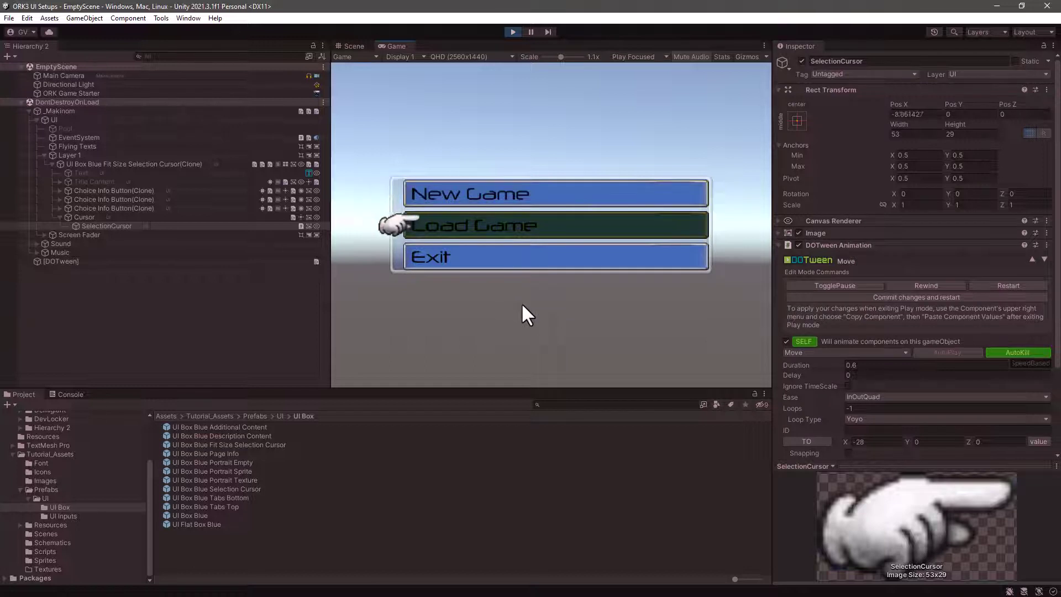
pyautogui.press('Down')
pyautogui.press('Up')
pyautogui.press('Up')
pyautogui.press('Down')
pyautogui.press('Down')
pyautogui.press('Up')
pyautogui.press('Up')
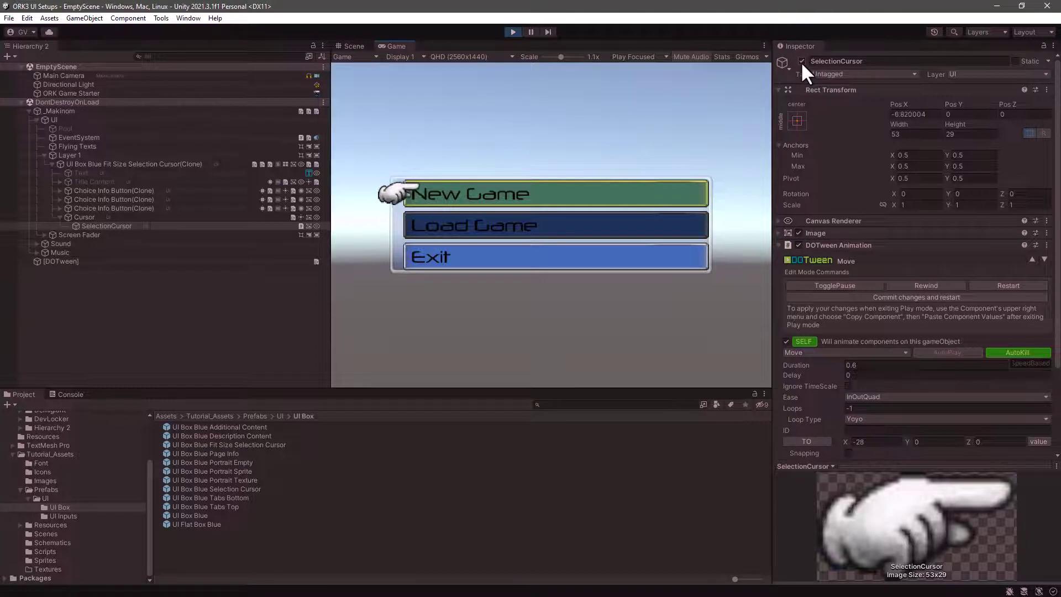
# Exit Play mode and reopen the UI Box Blue Fit Size Selection Cursor prefab.
pyautogui.click(513, 32)
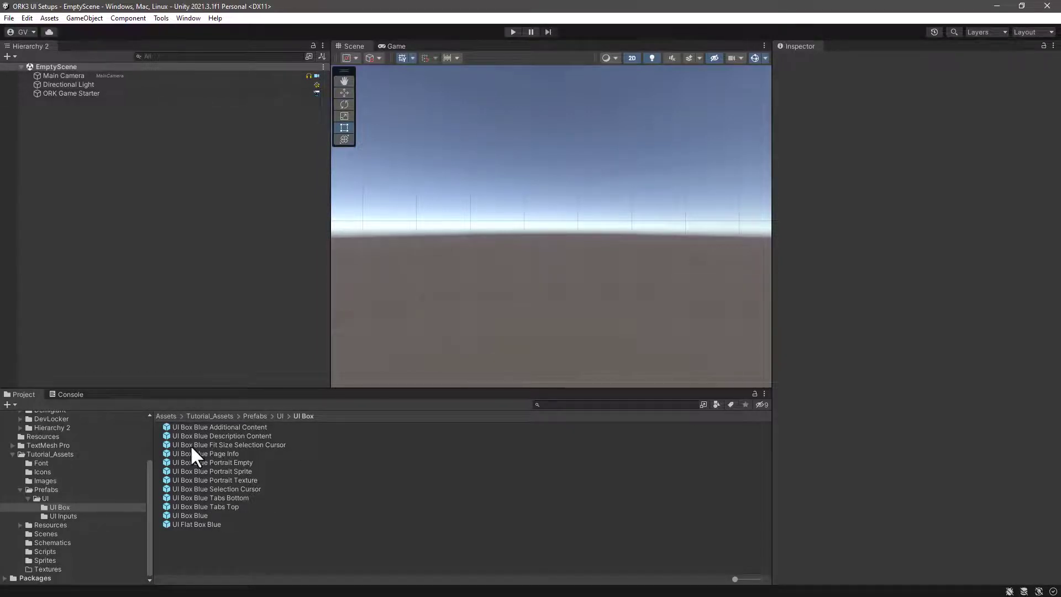
pyautogui.doubleClick(230, 445)
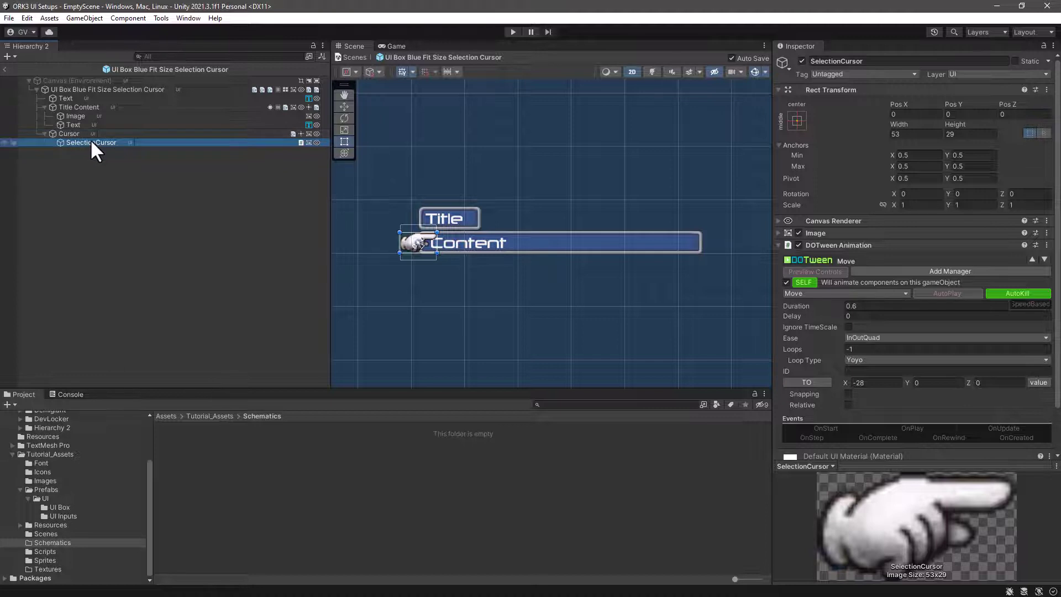
# Add an Auto Machine to SelectionCursor through the Makinom Scene Wizard, starting on Enable.
pyautogui.click(777, 244)
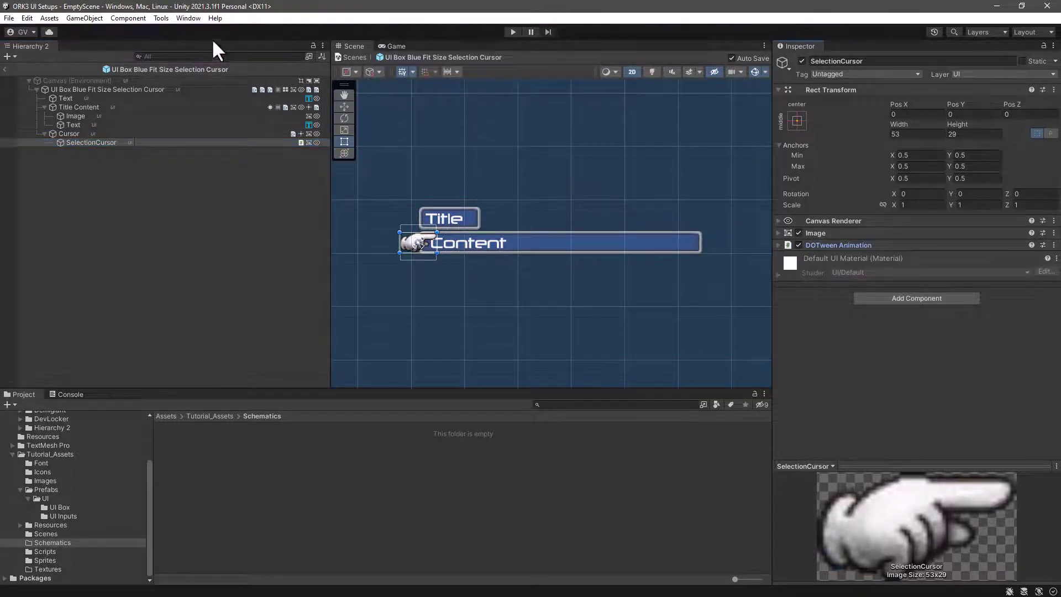
pyautogui.click(187, 17)
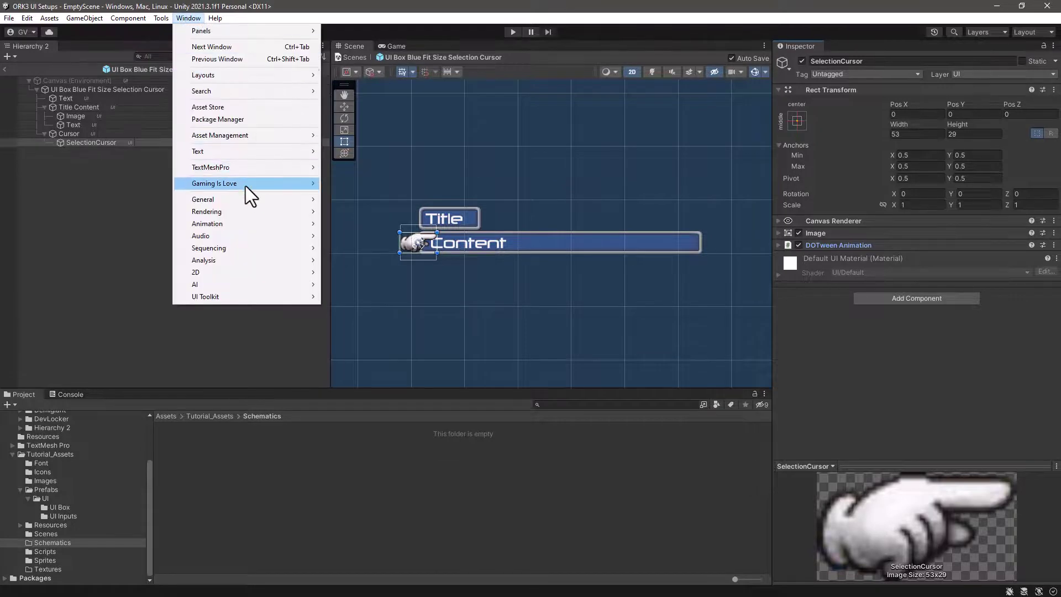
pyautogui.moveTo(245, 185)
pyautogui.click(393, 225)
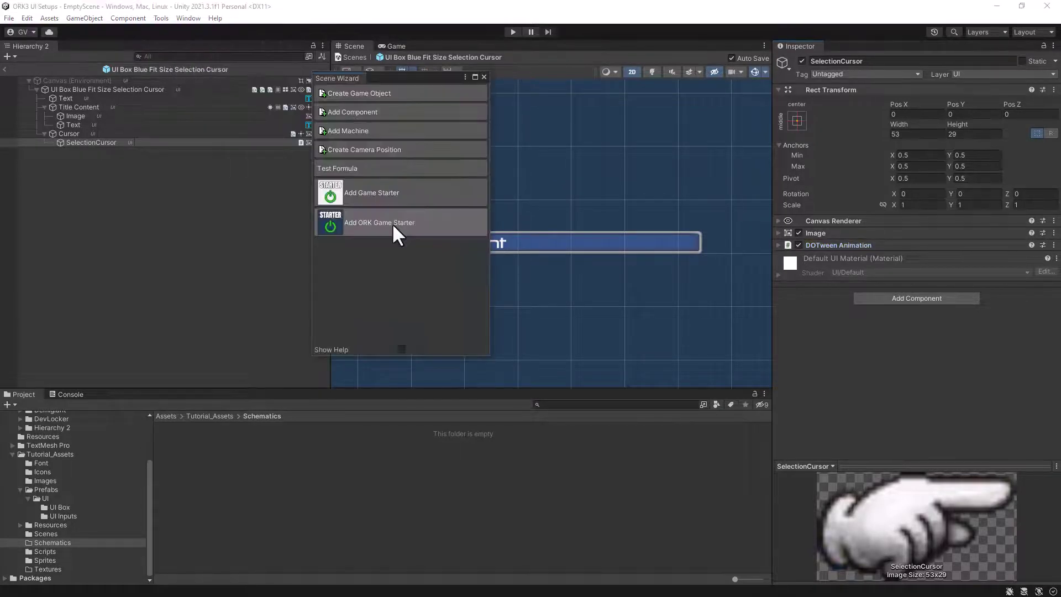
pyautogui.click(389, 127)
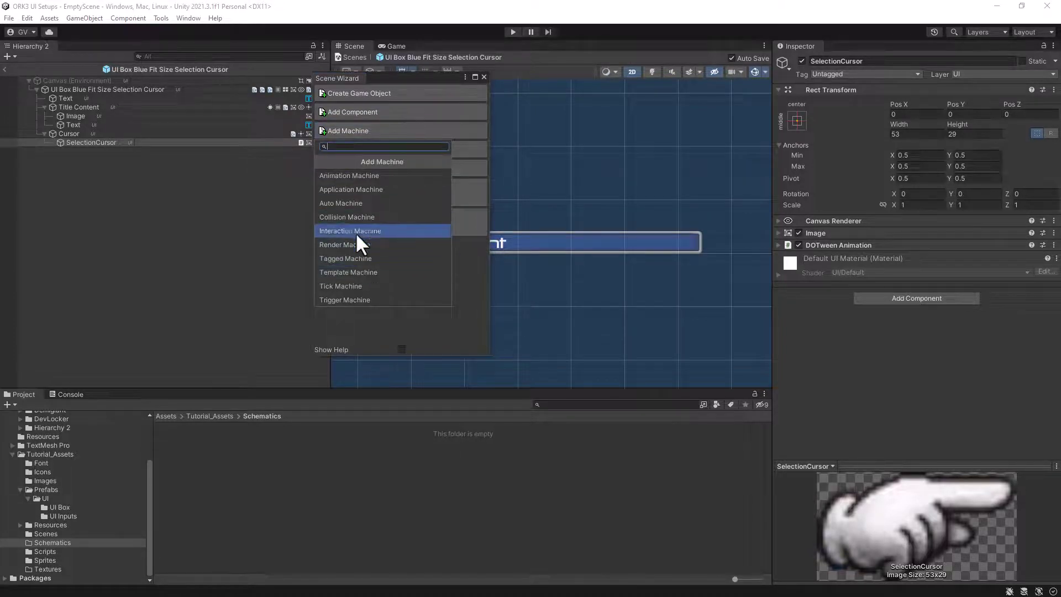
pyautogui.click(353, 202)
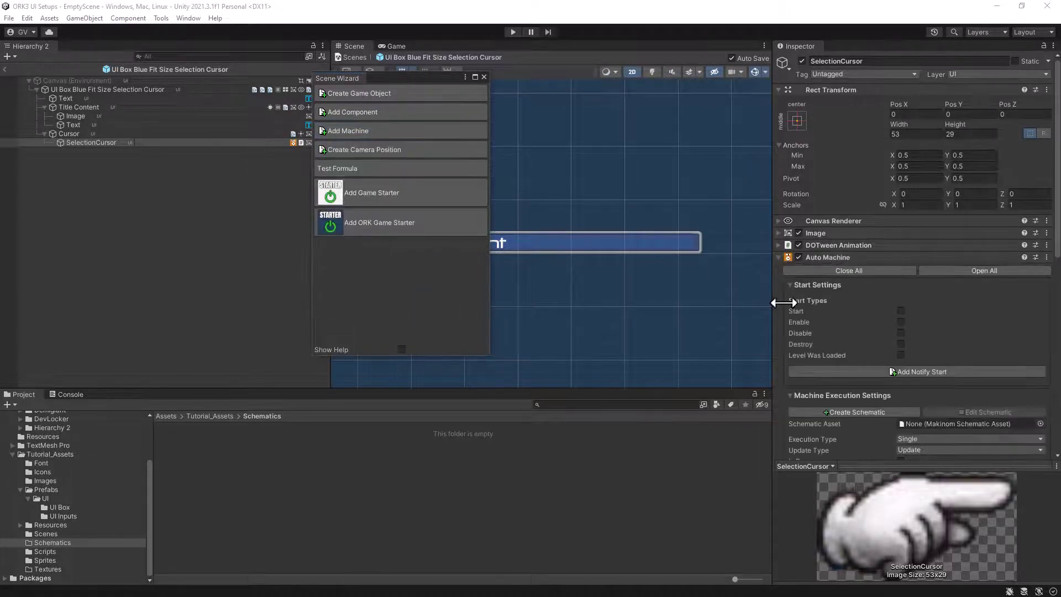
pyautogui.click(484, 77)
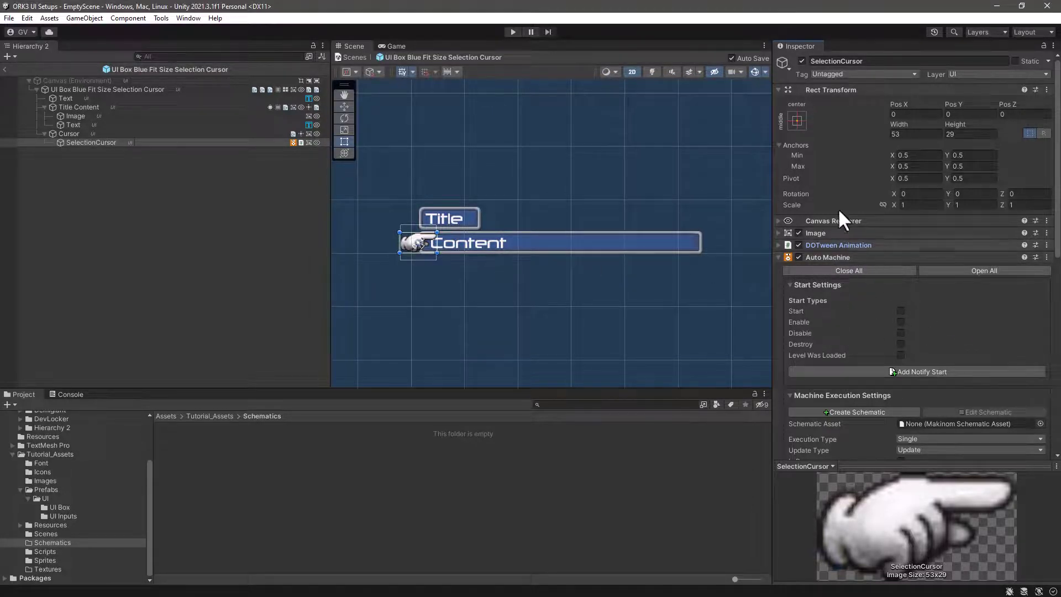
pyautogui.click(901, 322)
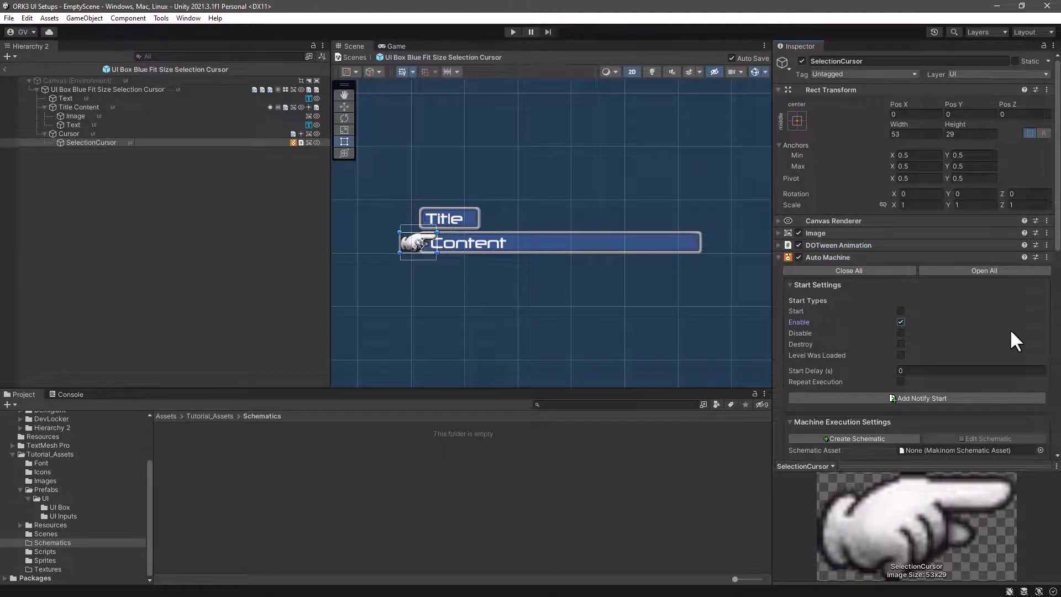
pyautogui.scroll(-5, 1010, 329)
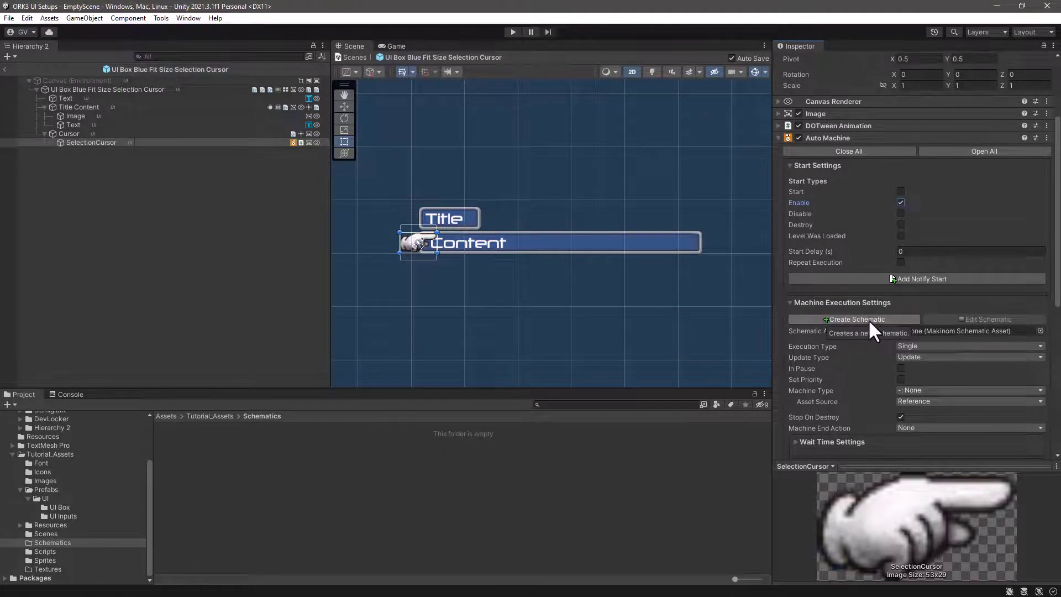
# Create a new schematic in Assets/Tutorial_Assets/Schematics and name it DOTweenPlay.
pyautogui.click(868, 320)
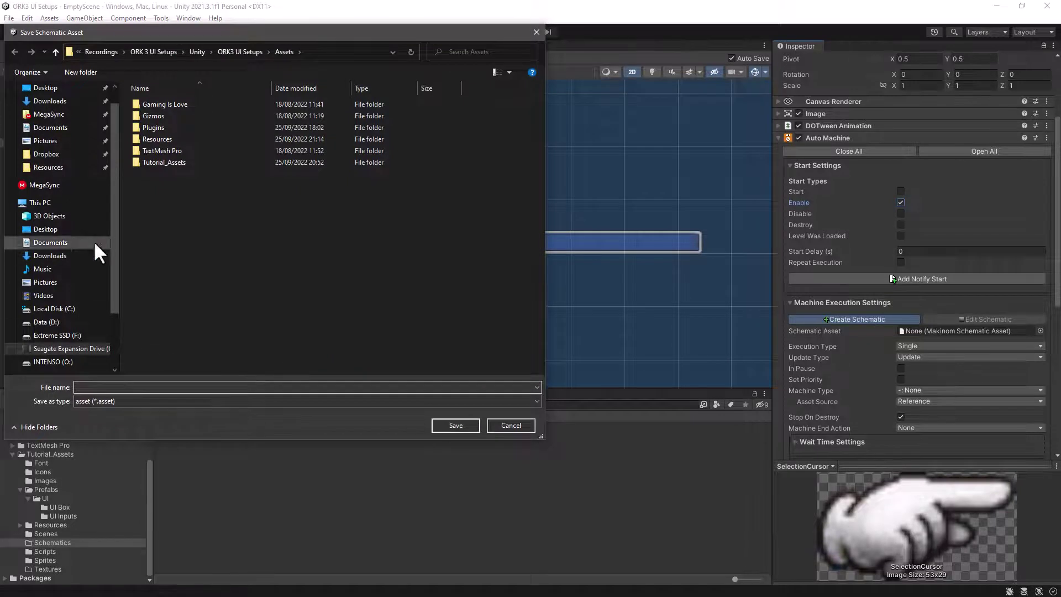
pyautogui.doubleClick(200, 104)
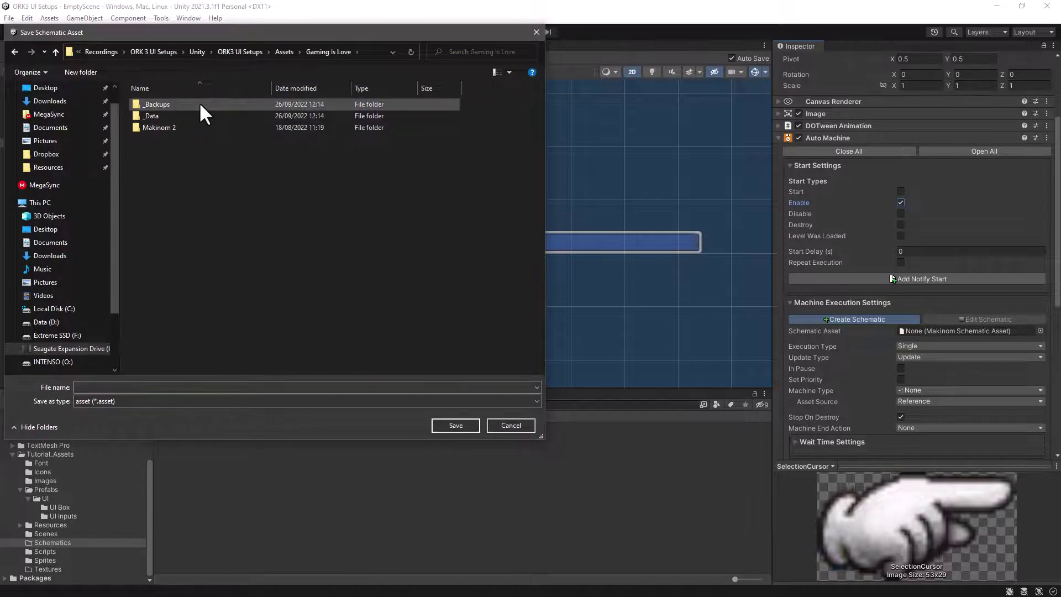
pyautogui.click(284, 51)
pyautogui.doubleClick(153, 163)
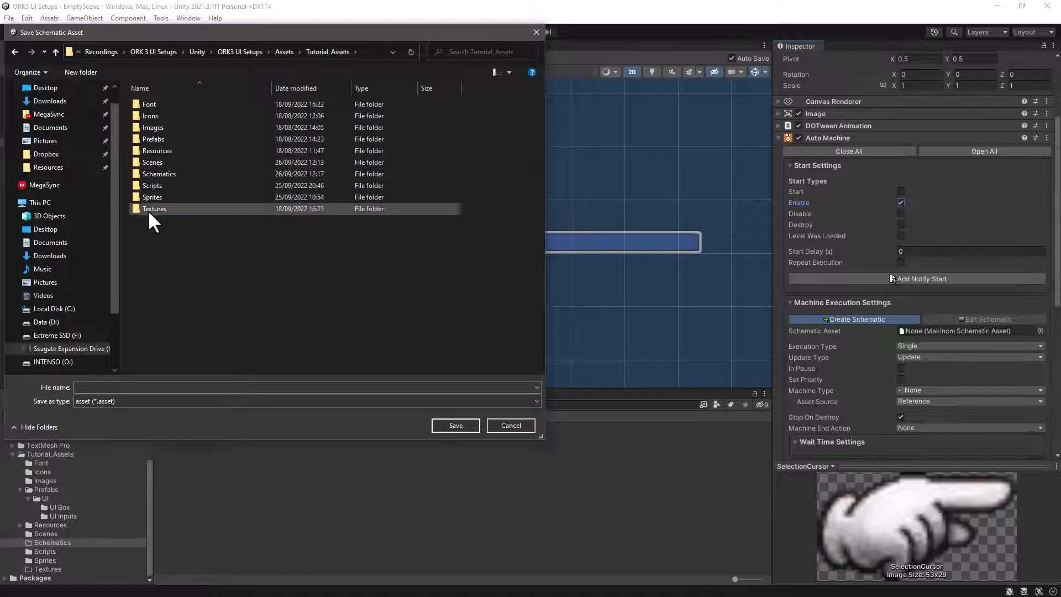
pyautogui.doubleClick(155, 173)
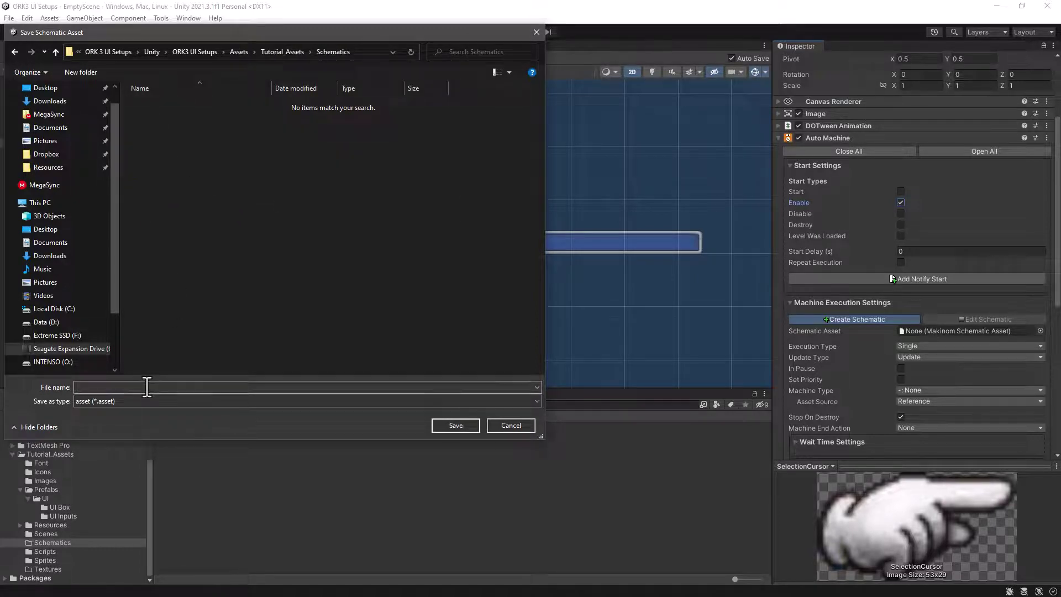
pyautogui.click(177, 387)
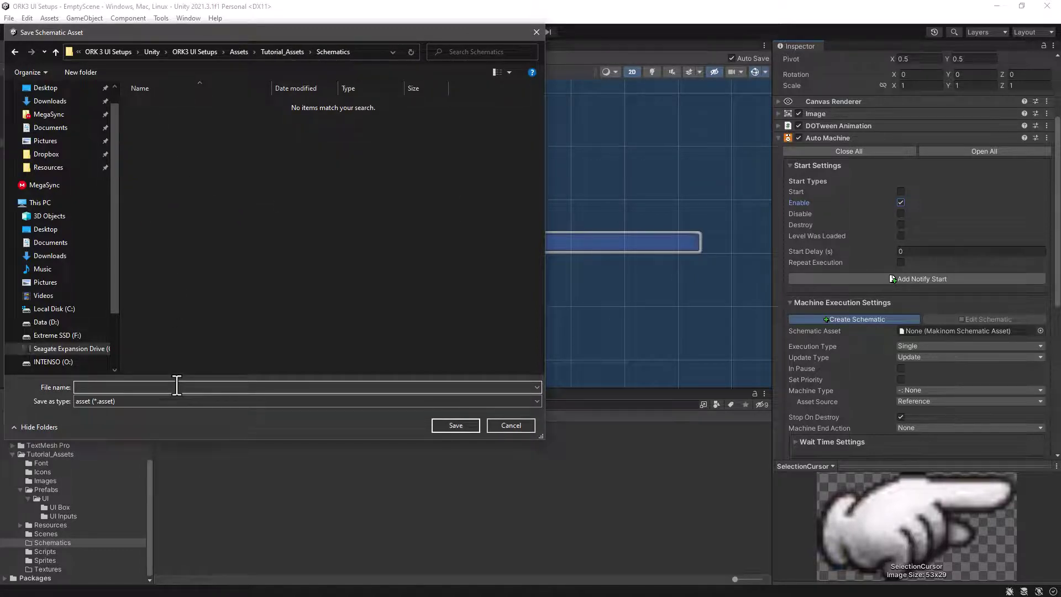
pyautogui.write('DOTweenPlay')
# Save the DOTweenPlay schematic and add a Call Function node linked from Settings.
pyautogui.click(449, 425)
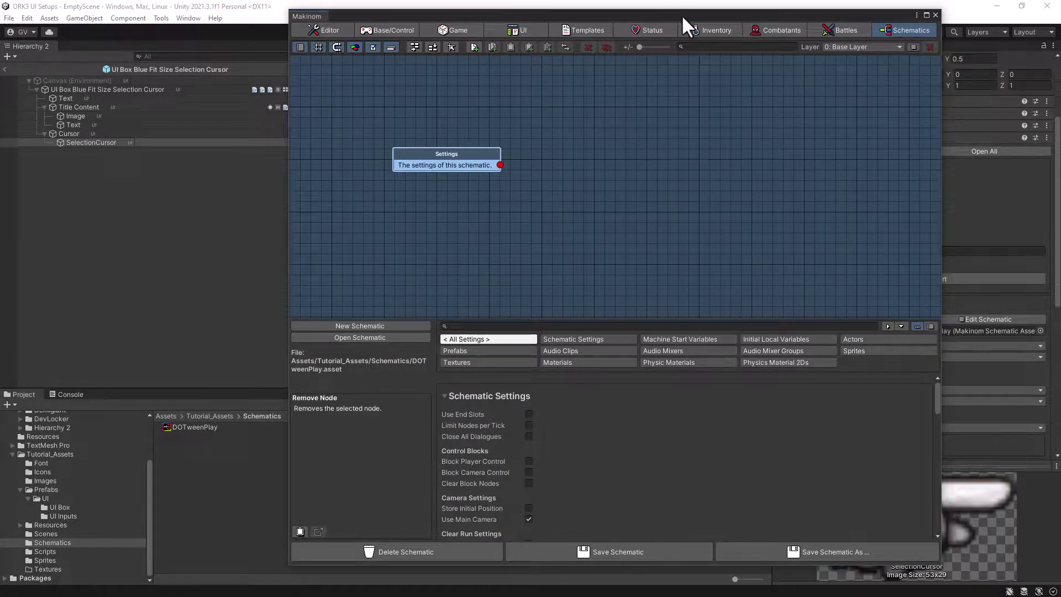
pyautogui.moveTo(684, 16); pyautogui.dragTo(467, 15)
pyautogui.rightClick(325, 146)
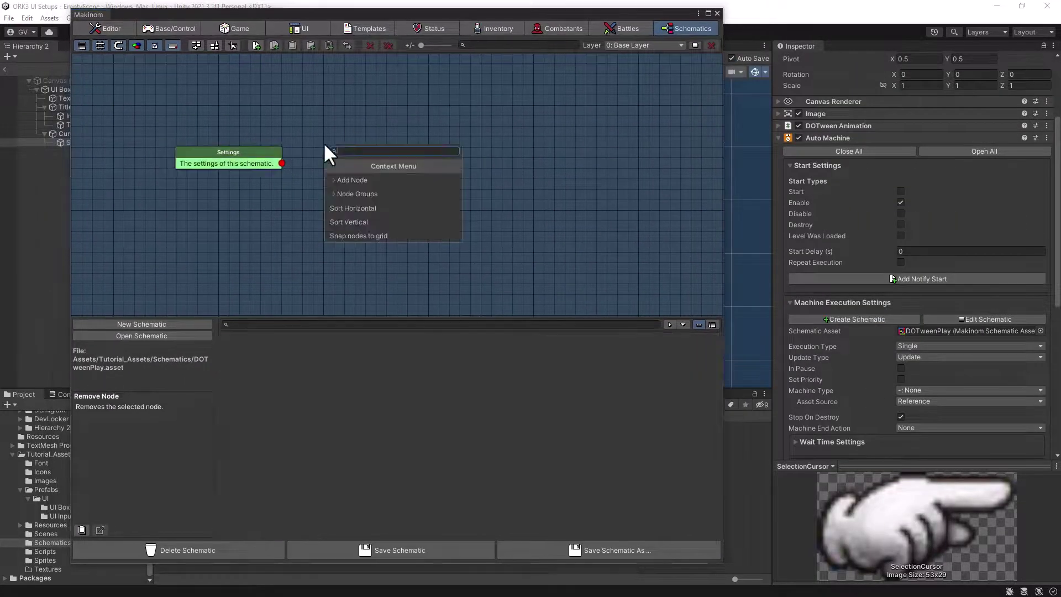
pyautogui.write('call f')
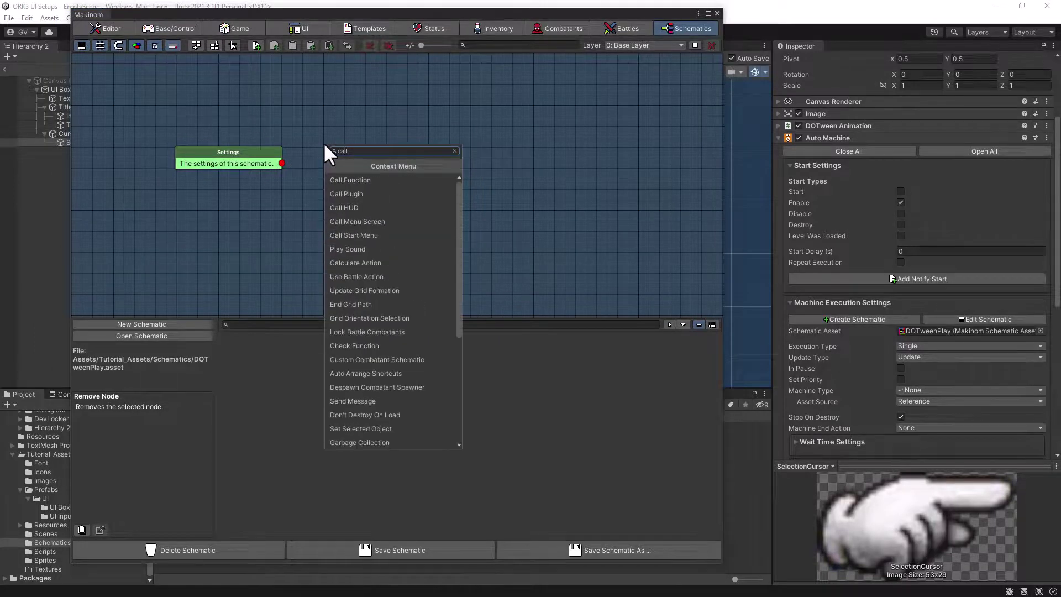
pyautogui.click(352, 180)
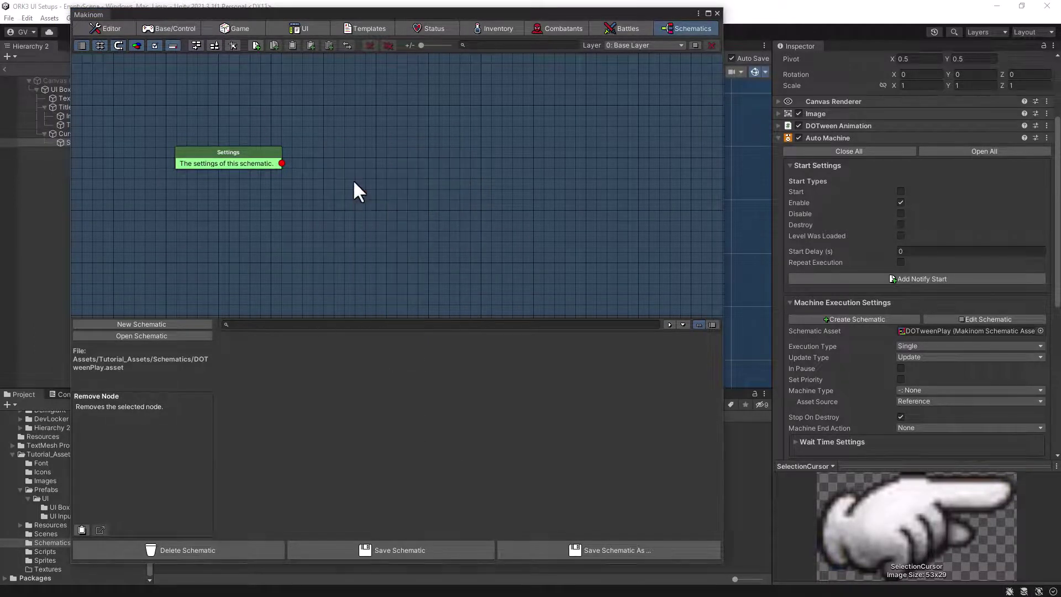
pyautogui.moveTo(282, 163); pyautogui.dragTo(336, 156)
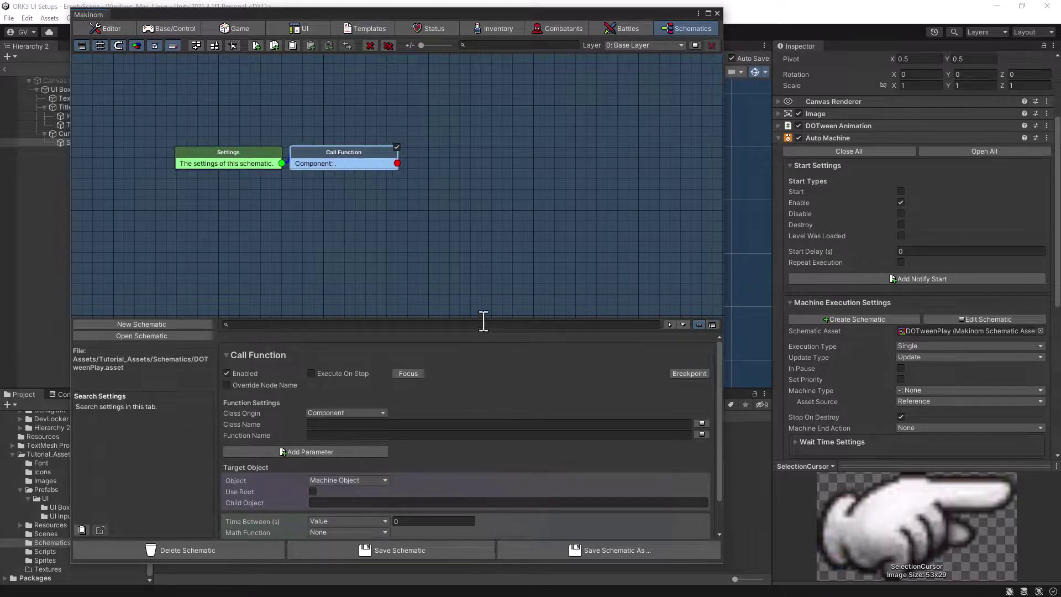
pyautogui.moveTo(479, 319); pyautogui.dragTo(474, 225)
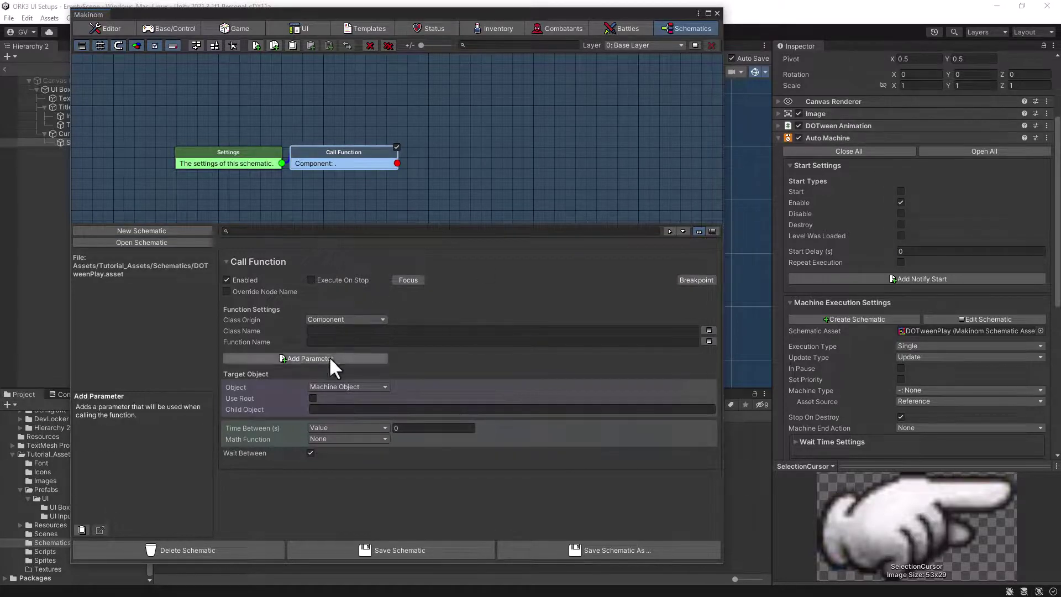
# Set the node to call DOTweenAnimation's DOPlay, save the schematic, and close Makinom.
pyautogui.click(343, 330)
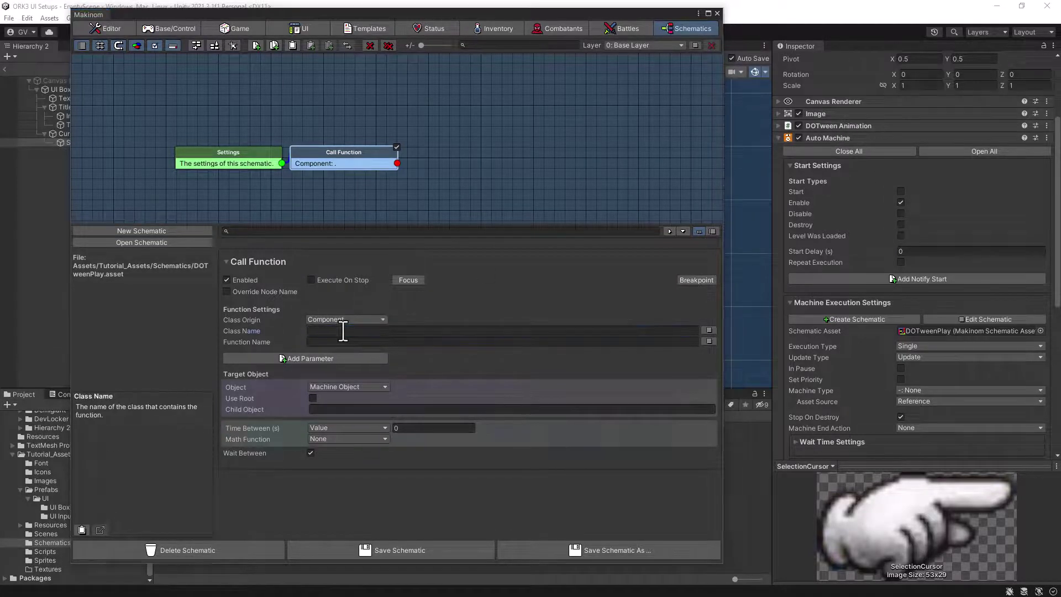
pyautogui.write('DOT')
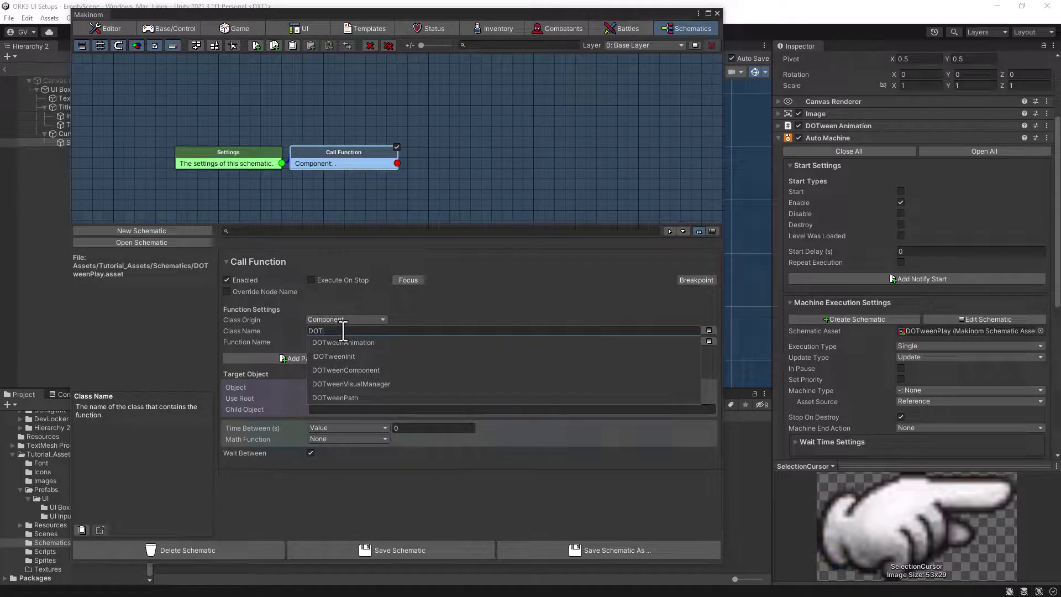
pyautogui.click(330, 340)
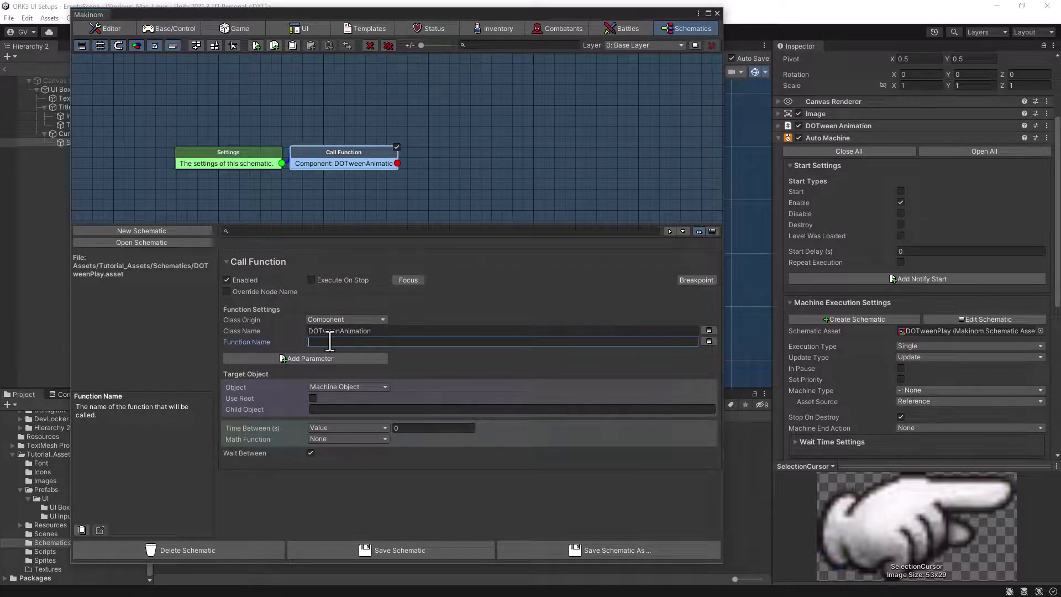
pyautogui.write('dopl')
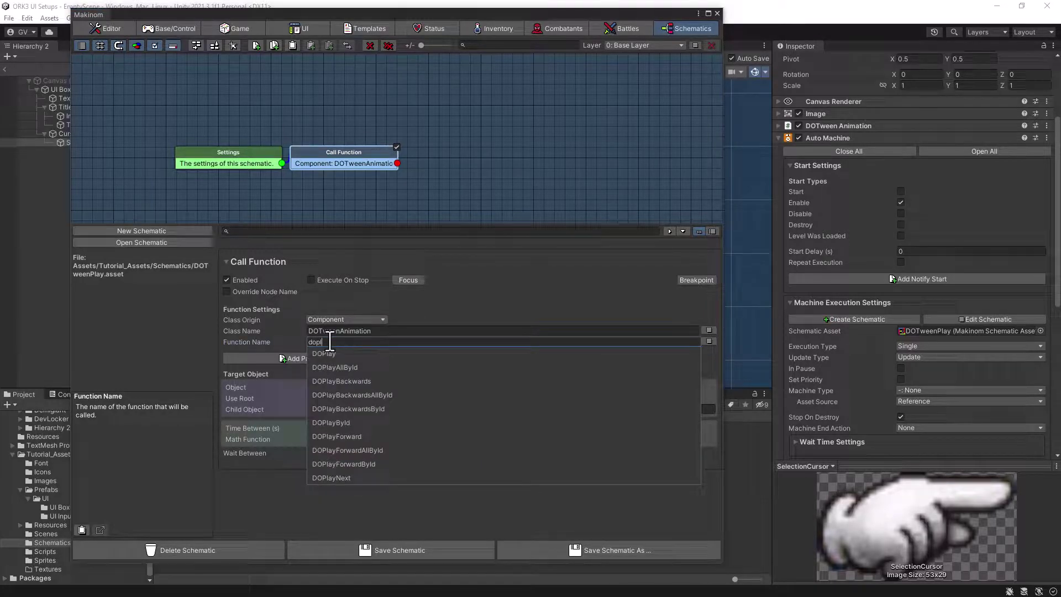
pyautogui.click(323, 357)
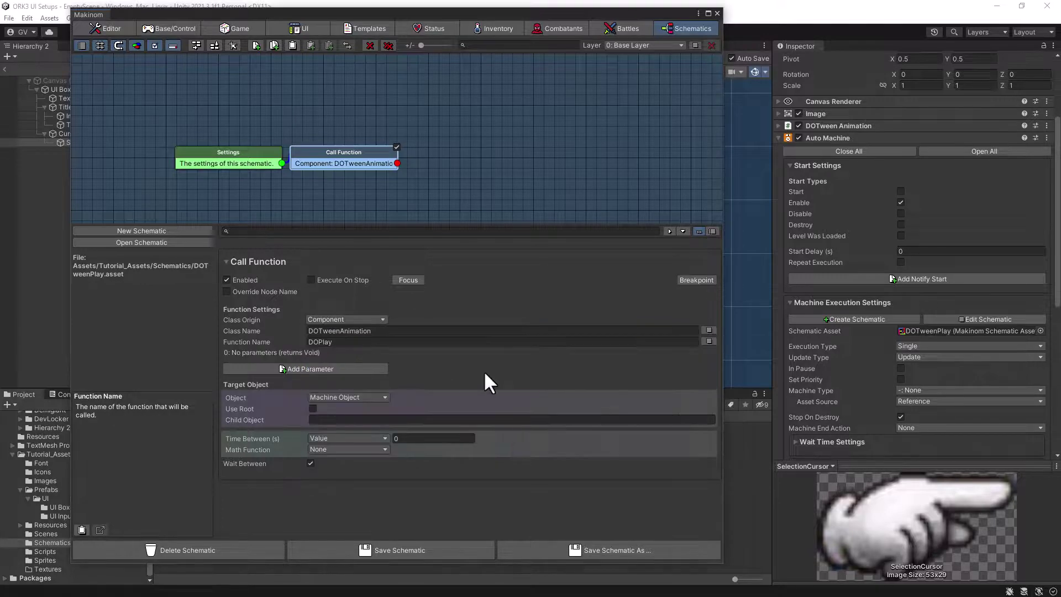
pyautogui.click(430, 548)
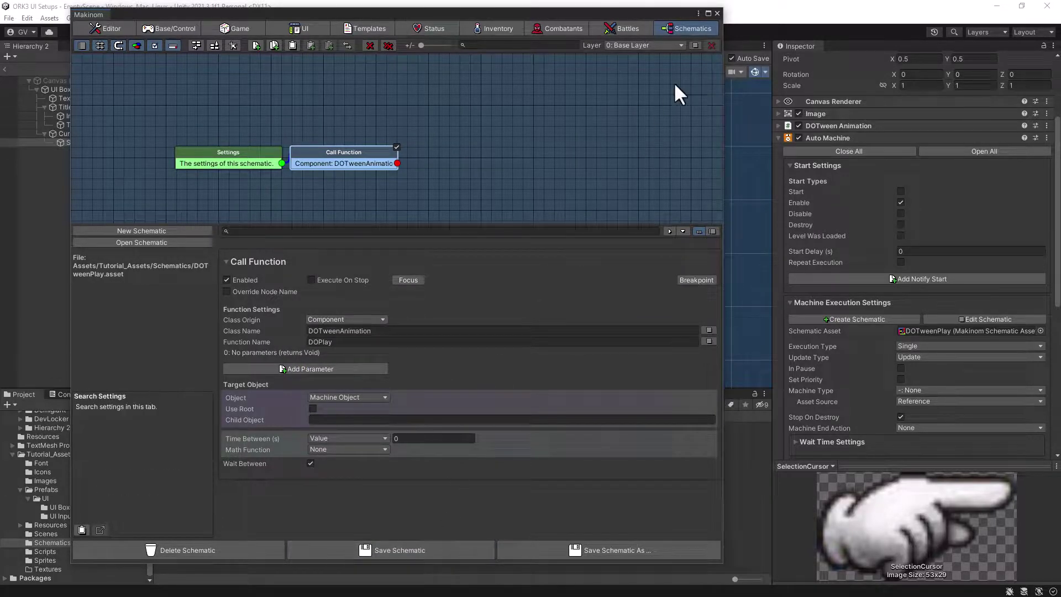
pyautogui.click(718, 13)
pyautogui.click(87, 172)
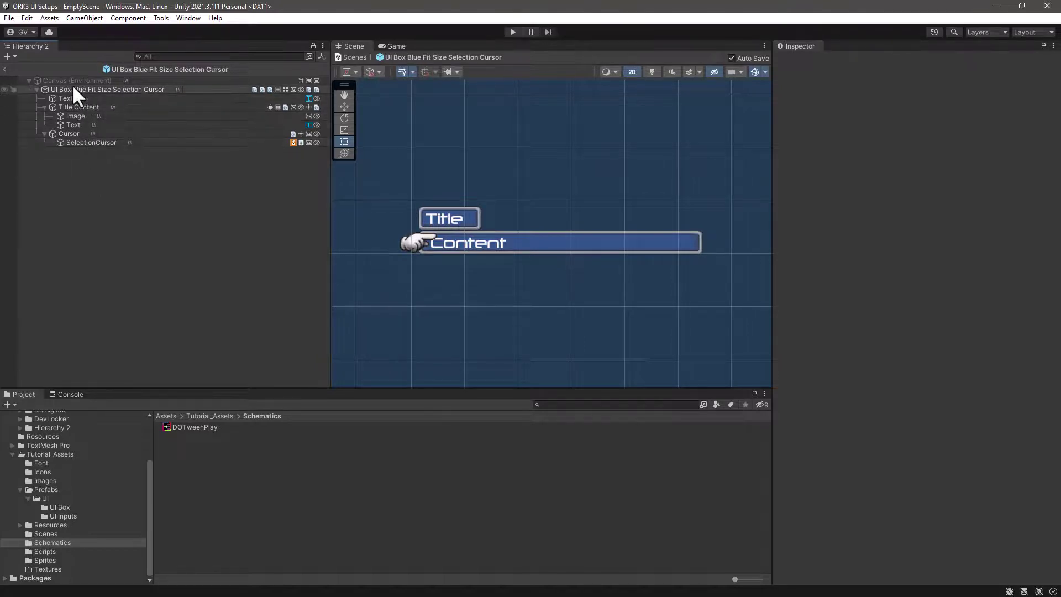
# Exit prefab mode to EmptyScene, resize the Hierarchy and Inspector, and show the Game view.
pyautogui.click(4, 69)
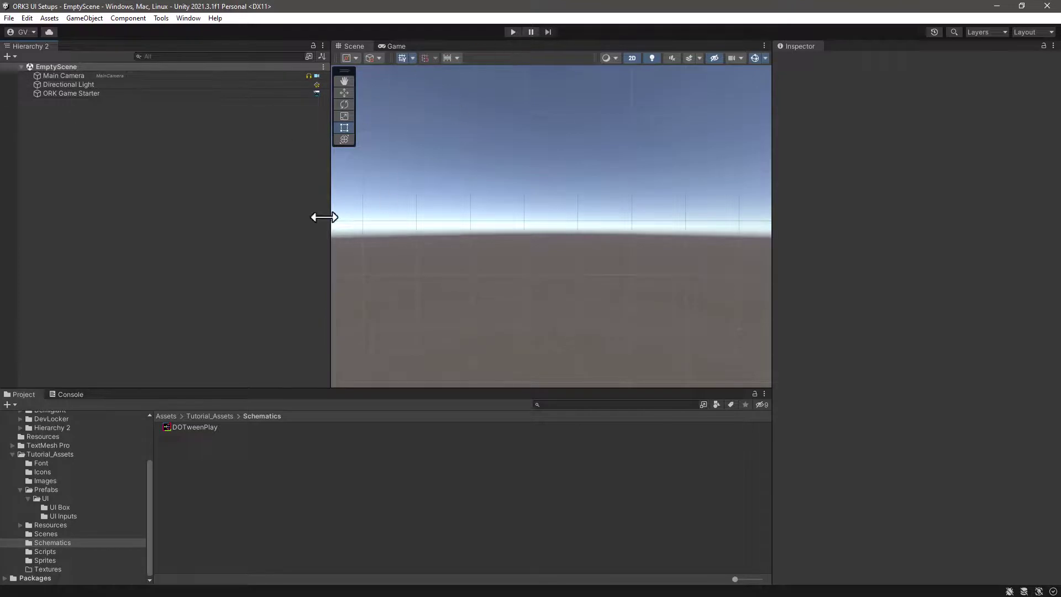
pyautogui.moveTo(331, 225); pyautogui.dragTo(213, 225)
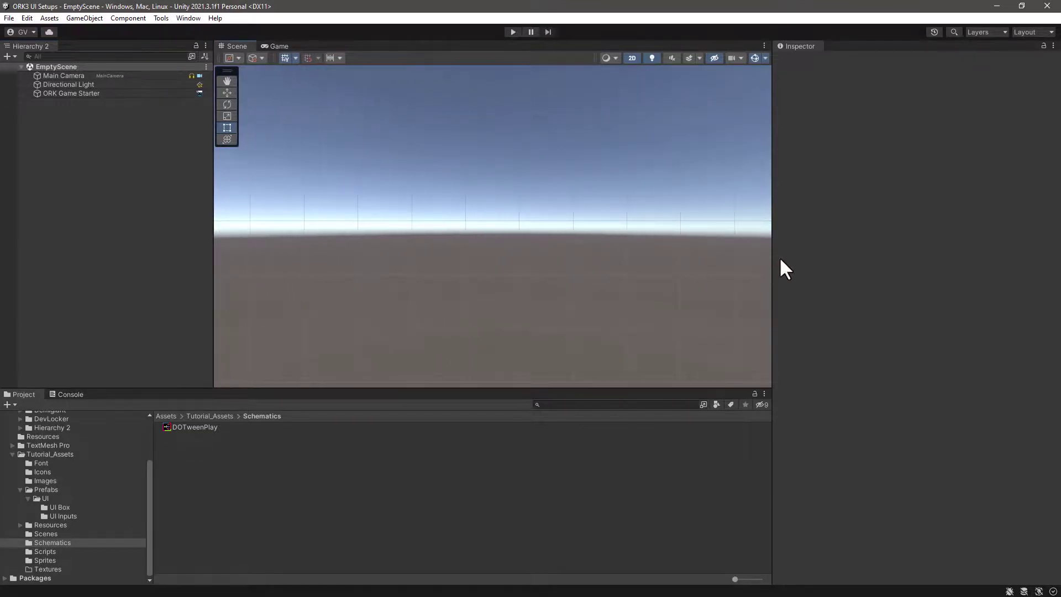
pyautogui.moveTo(771, 259); pyautogui.dragTo(809, 258)
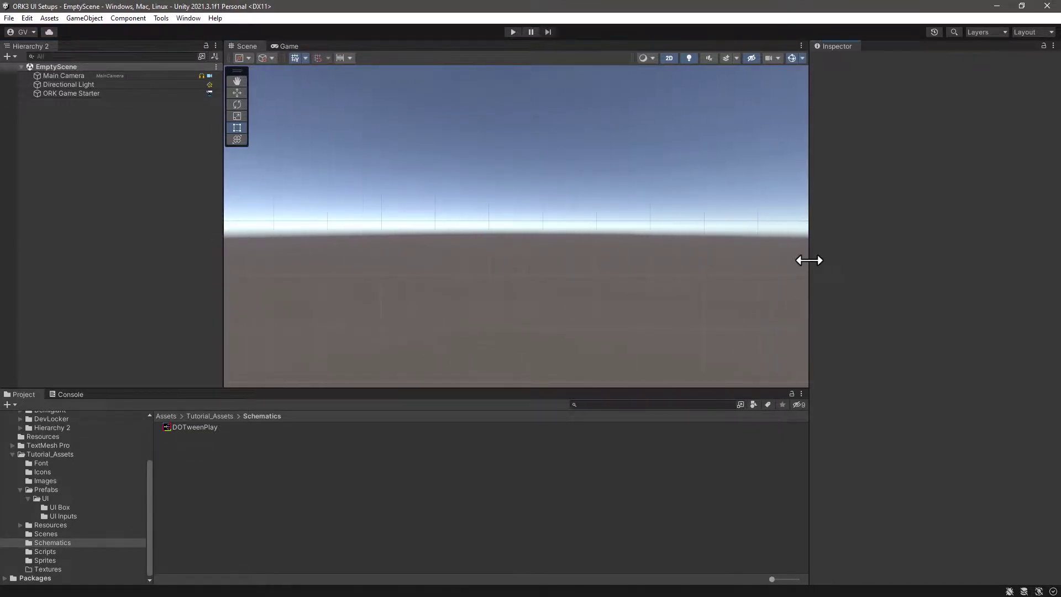
pyautogui.click(286, 48)
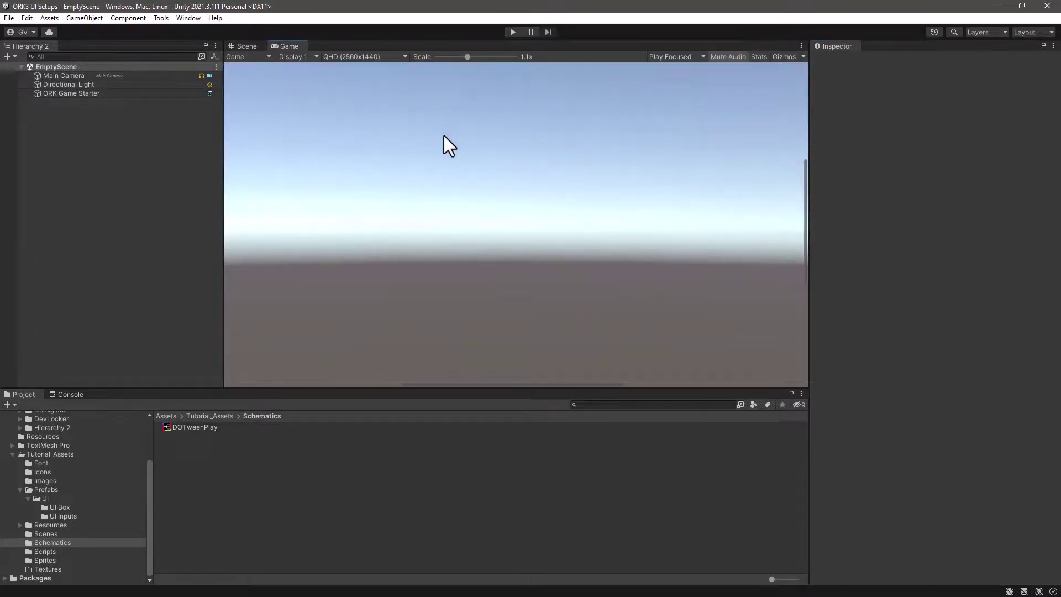
# Enter Play mode and cycle the menu selection, leaving the hand cursor on Load Game.
pyautogui.click(512, 31)
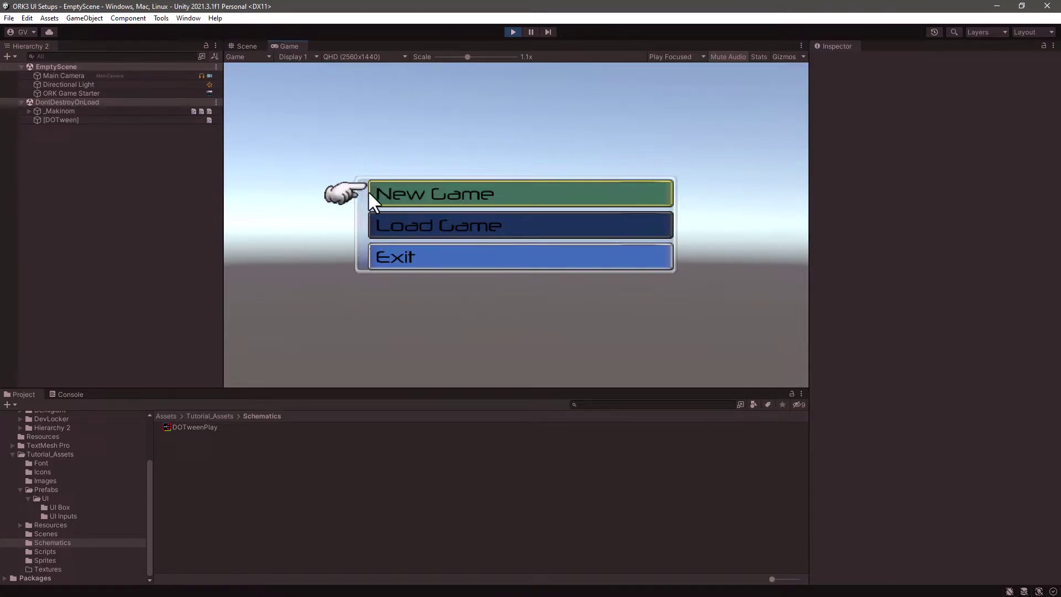
pyautogui.press('Down')
pyautogui.press('Down')
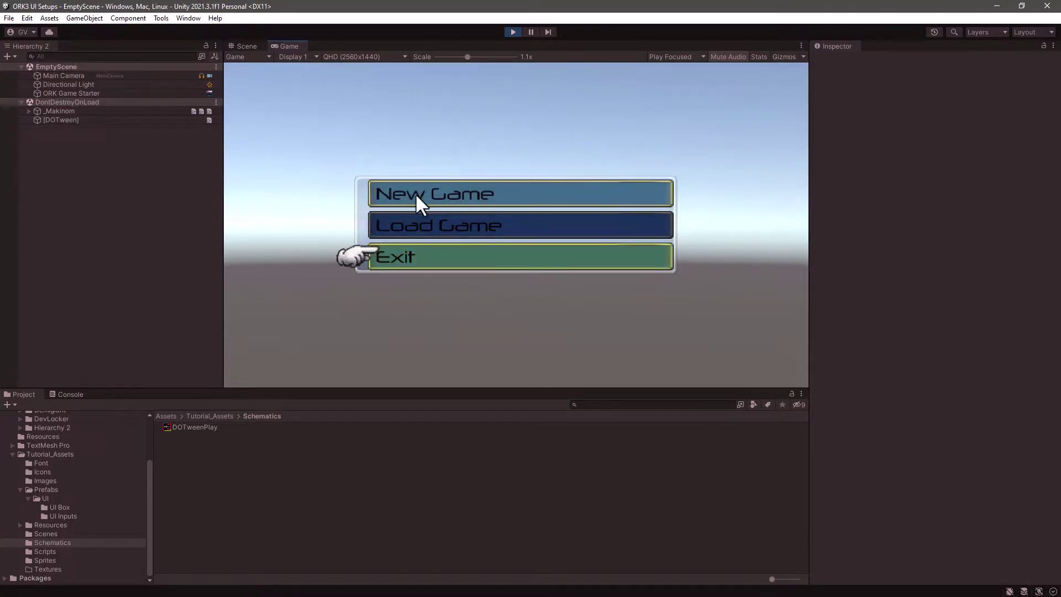
pyautogui.press('Down')
pyautogui.press('Down')
pyautogui.press('Down')
pyautogui.press('Up')
pyautogui.press('Down')
pyautogui.press('Down')
pyautogui.press('Down')
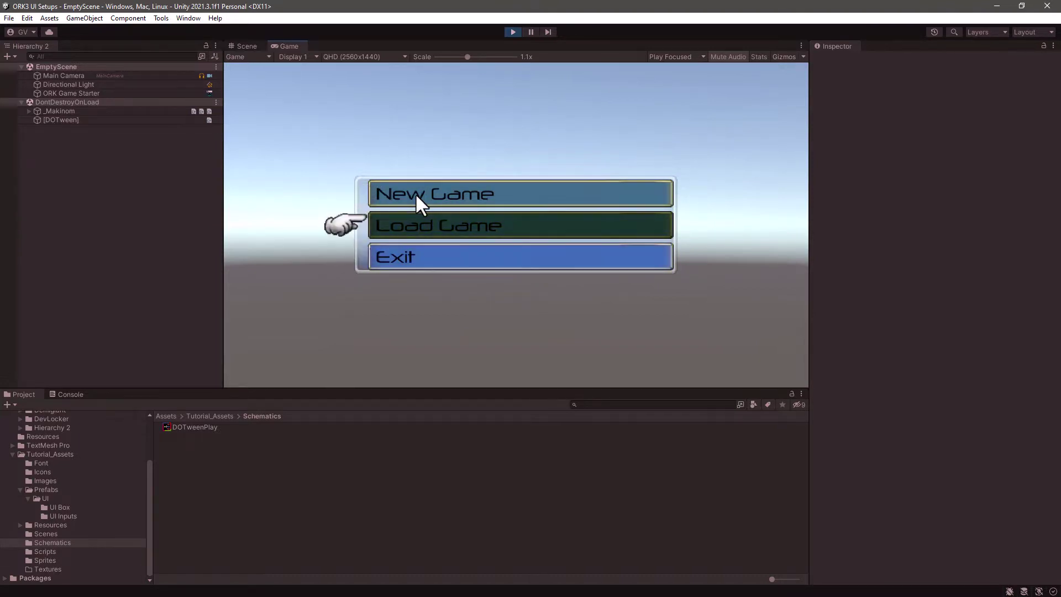
pyautogui.press('Down')
pyautogui.press('Down')
pyautogui.press('Down')
pyautogui.press('Down')
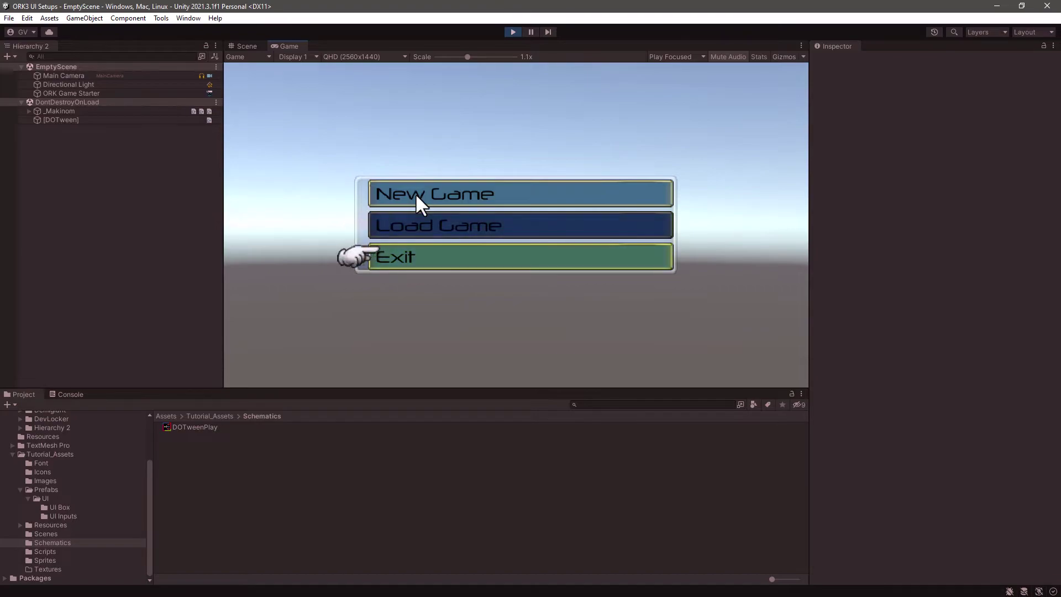